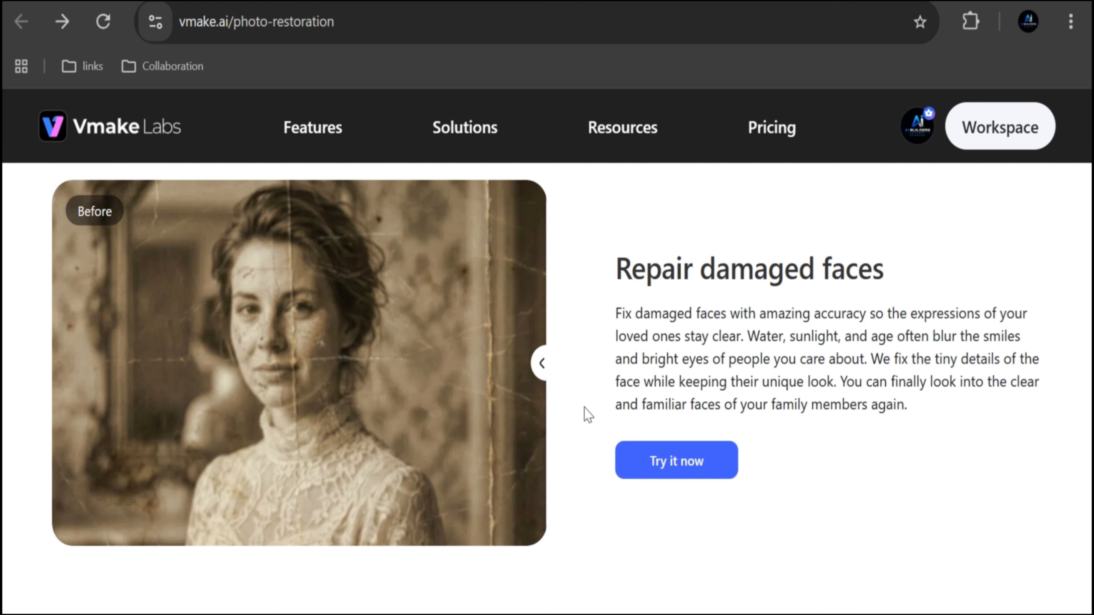
# Compare the before and after previews for repairing damaged faces and fixing photo distortions on the photo restoration page.
pyautogui.moveTo(542, 363); pyautogui.dragTo(49, 403)
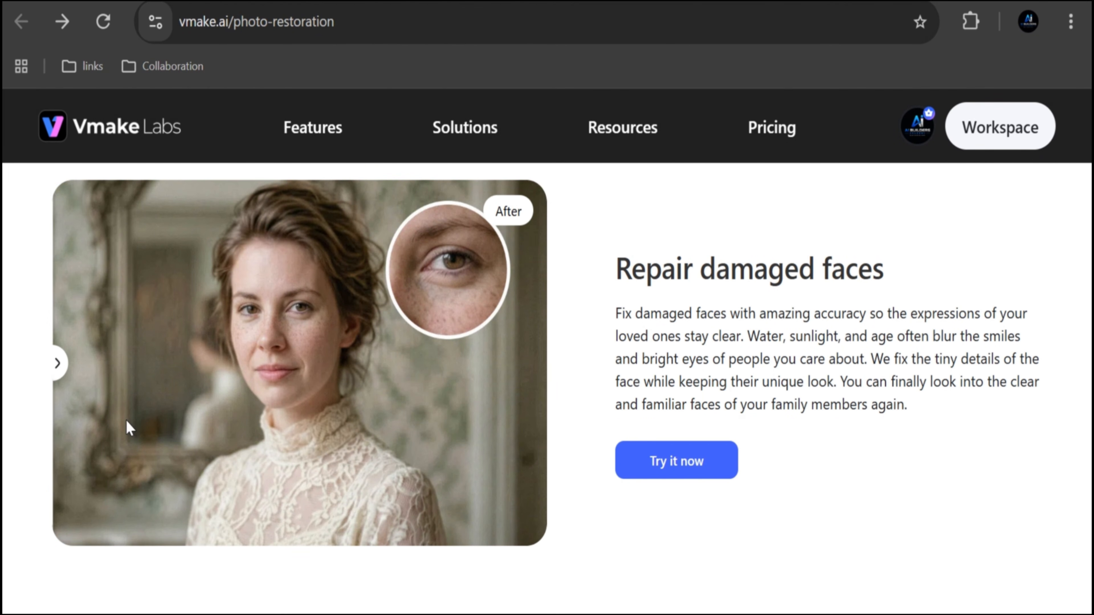
pyautogui.scroll(-5, 1038, 415)
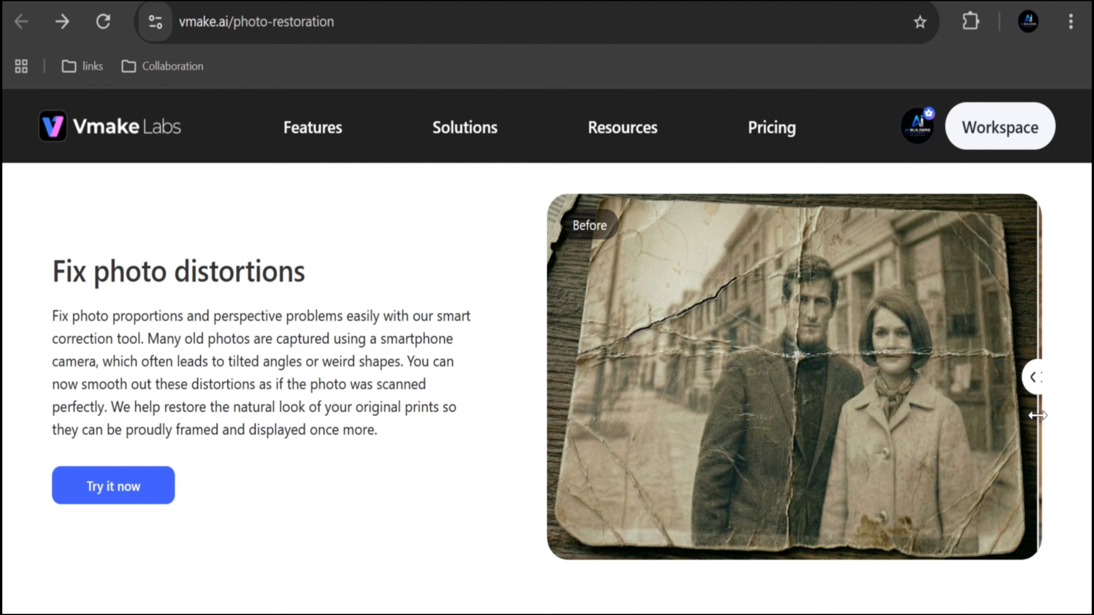
pyautogui.moveTo(1037, 415); pyautogui.dragTo(535, 360)
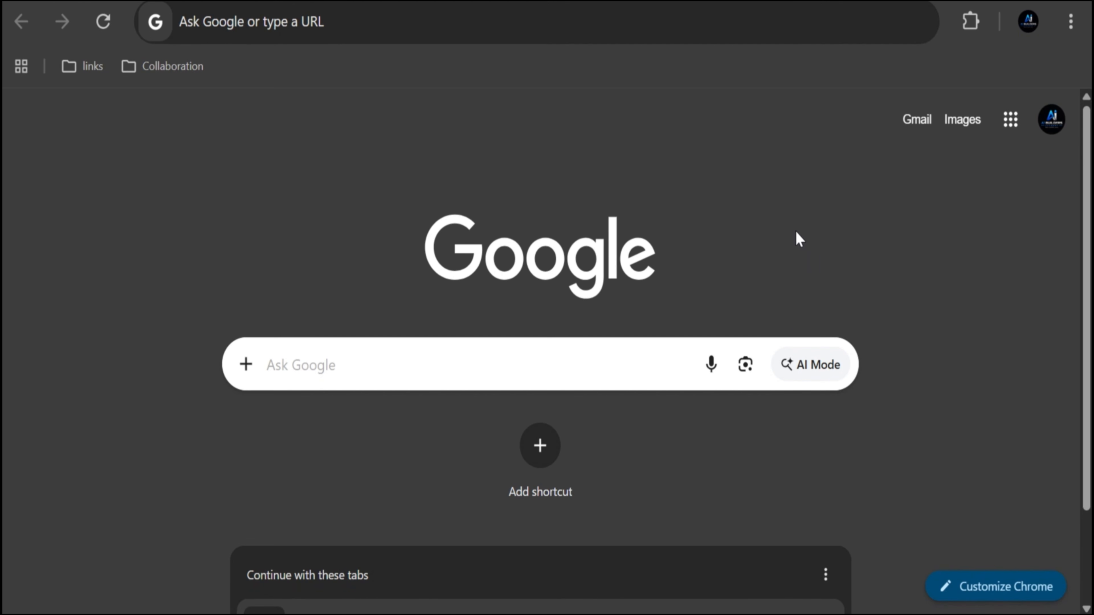
# Search Google for vmakelabs.
pyautogui.click(422, 363)
pyautogui.write('vmakelabs')
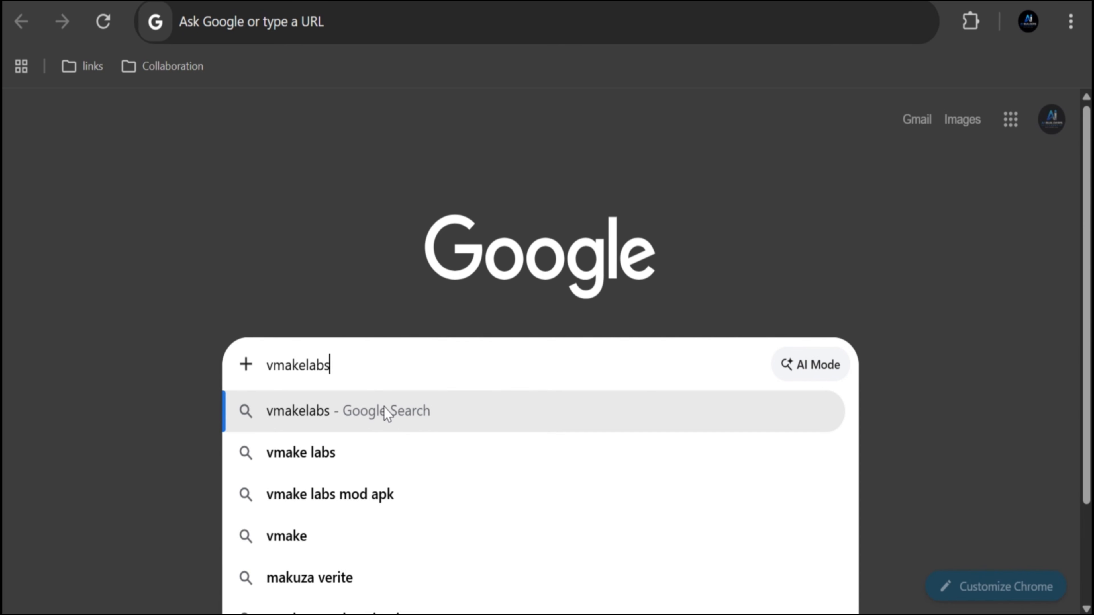
pyautogui.click(373, 410)
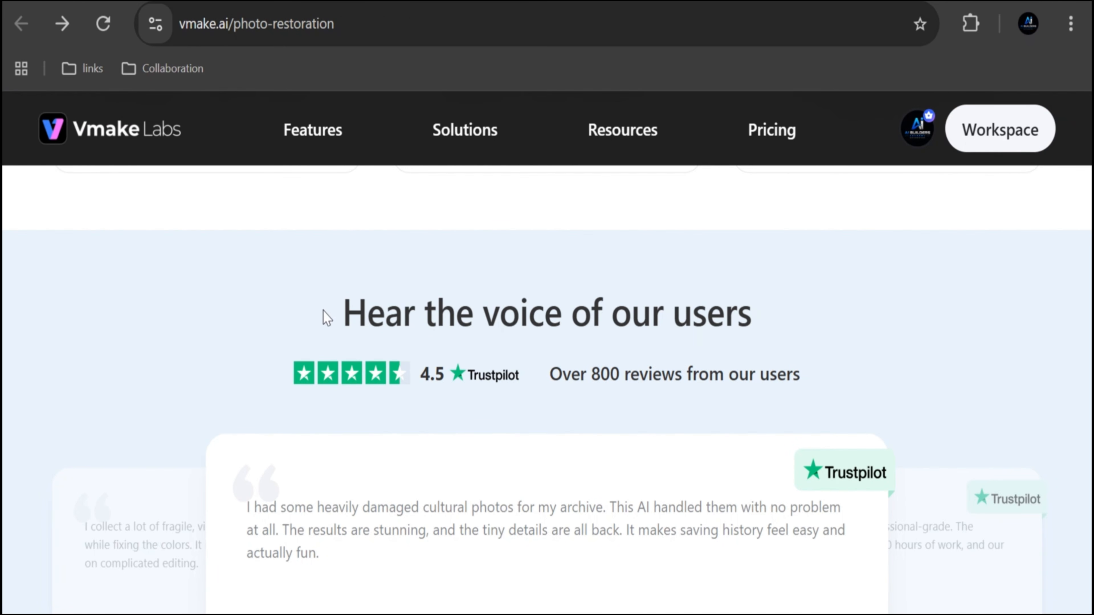
# Examine the user review heading and Trustpilot rating on the photo restoration page, and review its before-and-after upload section.
pyautogui.moveTo(376, 309); pyautogui.dragTo(764, 322)
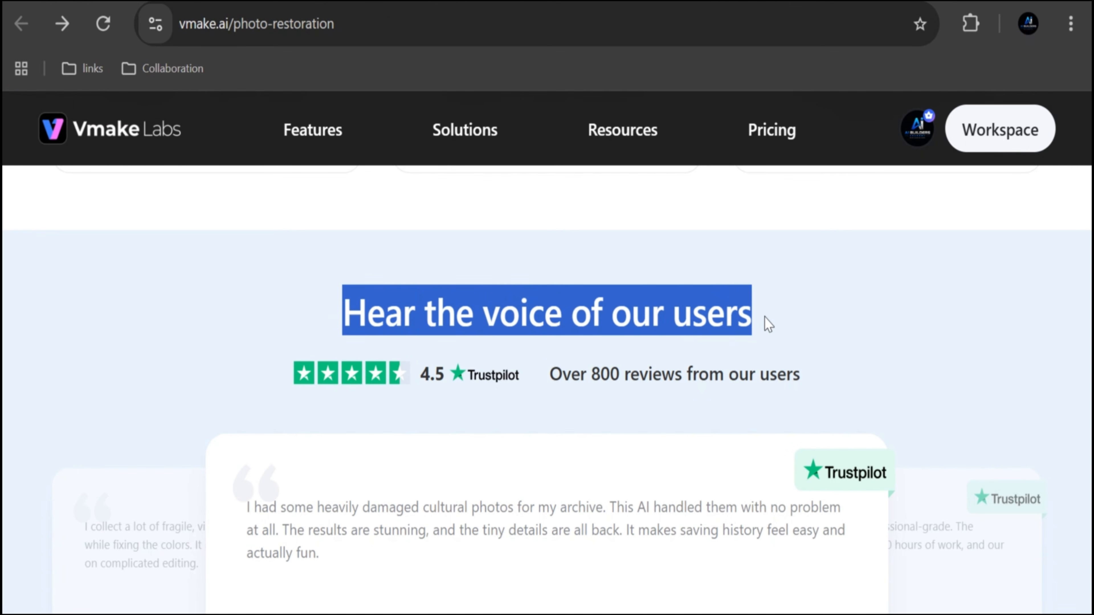
pyautogui.click(801, 326)
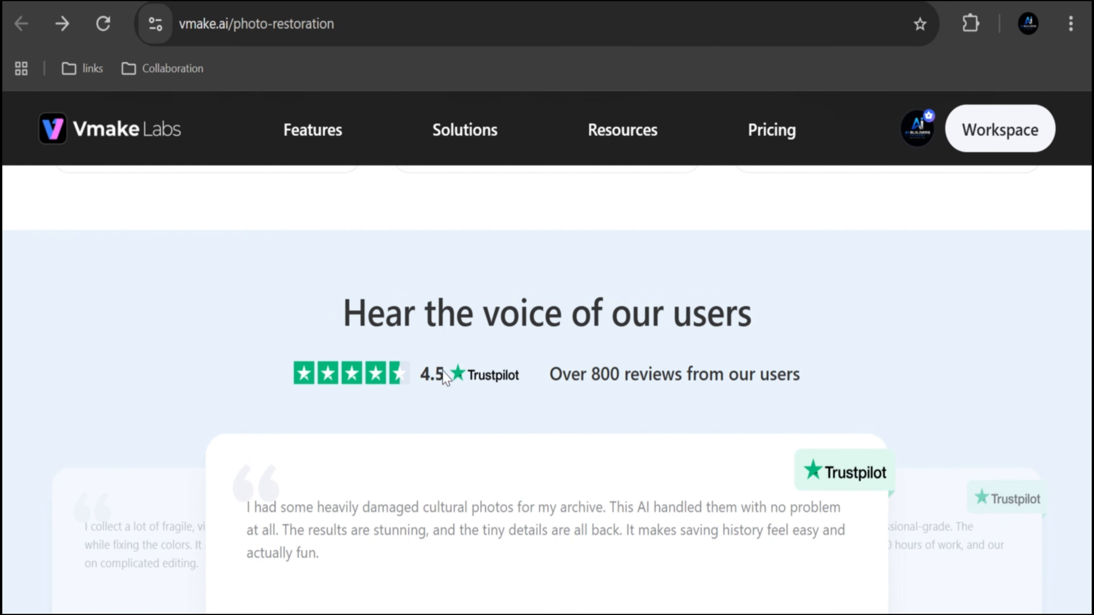
pyautogui.moveTo(457, 386); pyautogui.dragTo(430, 386)
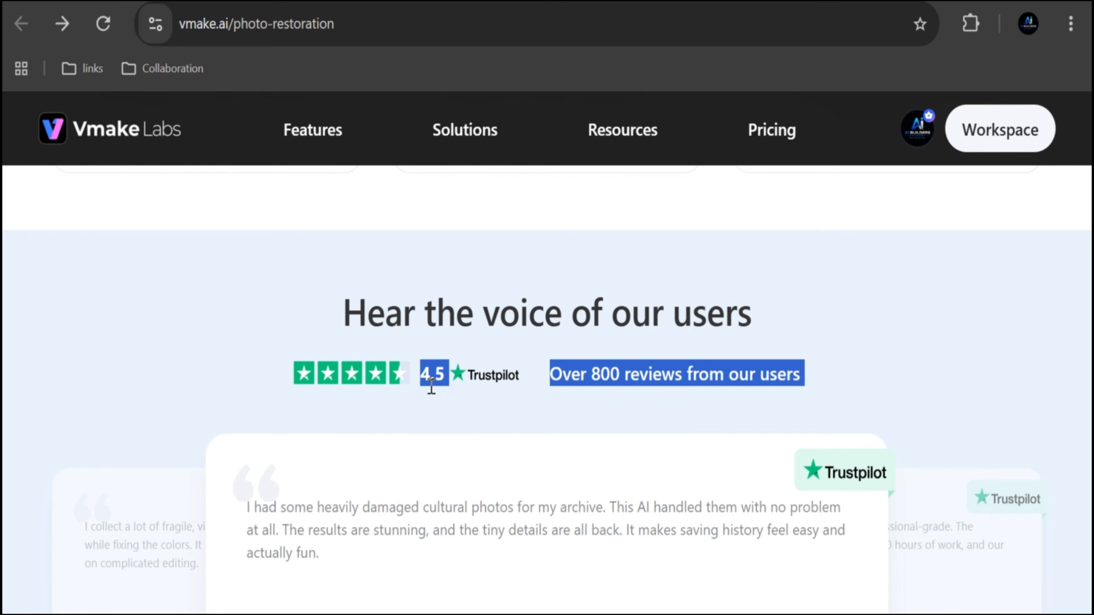
pyautogui.click(454, 417)
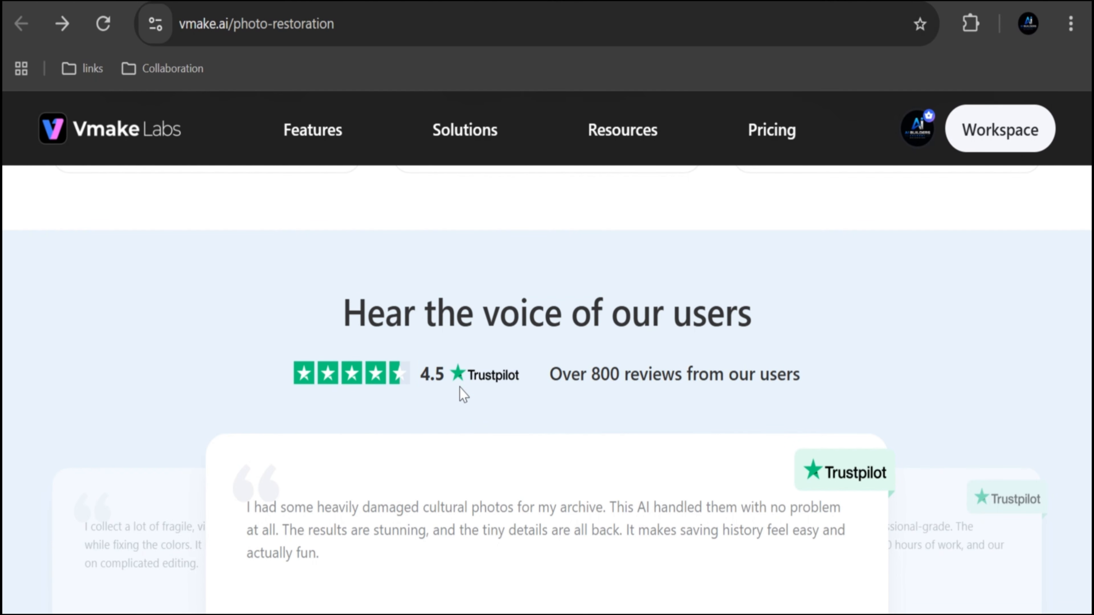
pyautogui.scroll(10, 528, 209)
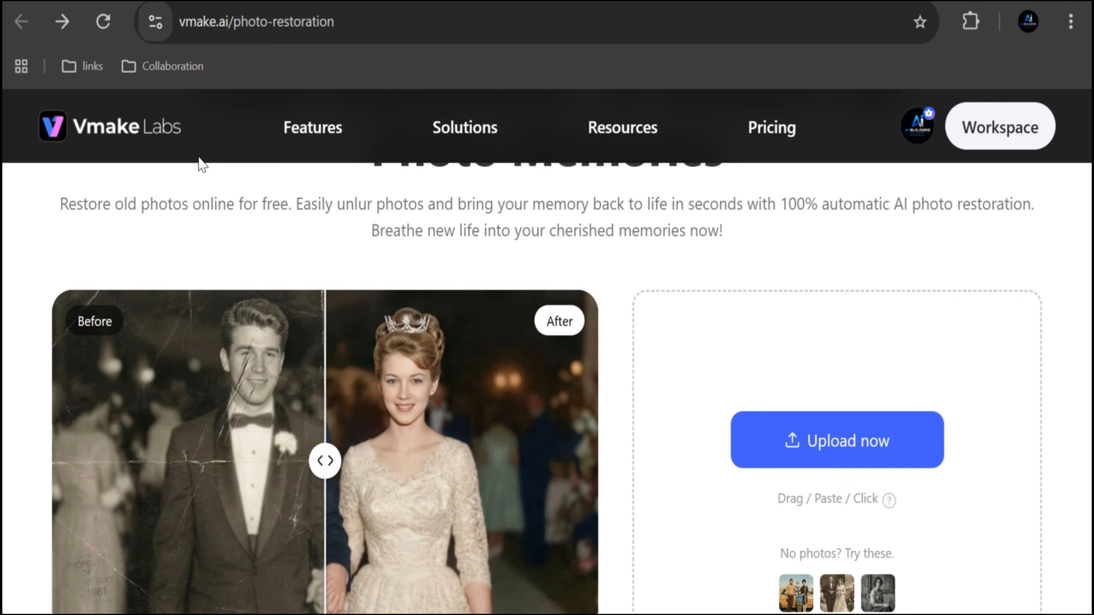
pyautogui.scroll(-2, 264, 233)
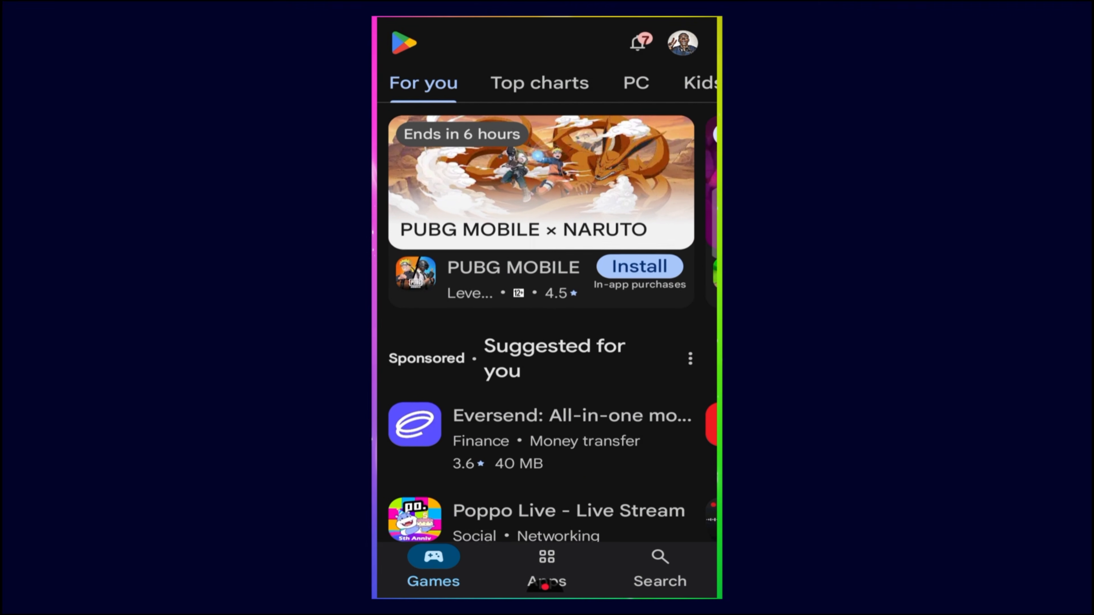
# Switch to the Google Play Store and search for Vmakelabs.
pyautogui.click(660, 568)
pyautogui.click(517, 43)
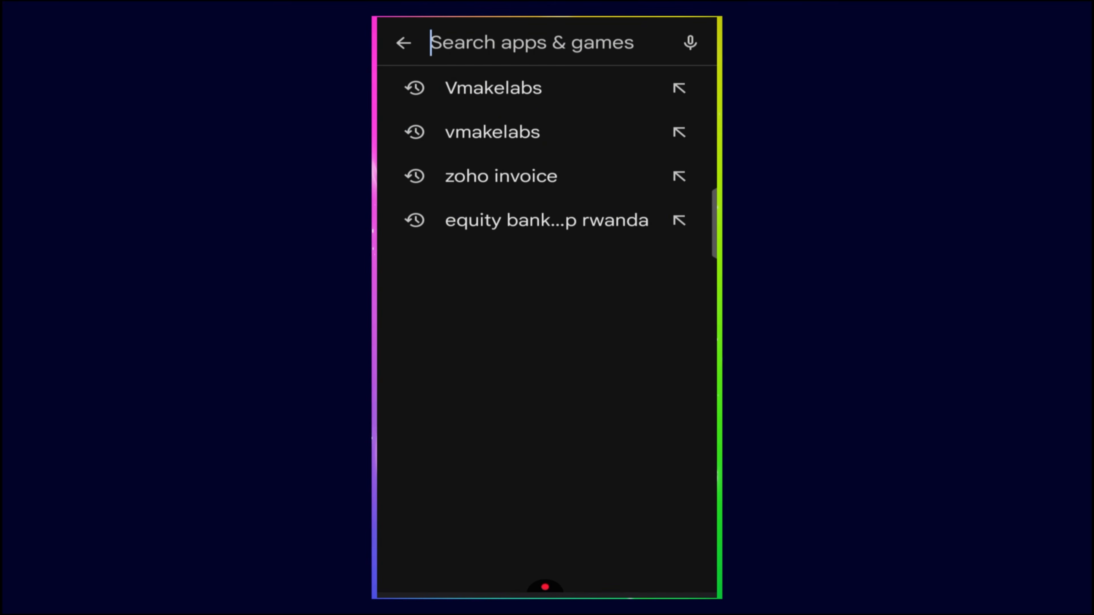
pyautogui.write('Vmakelabs')
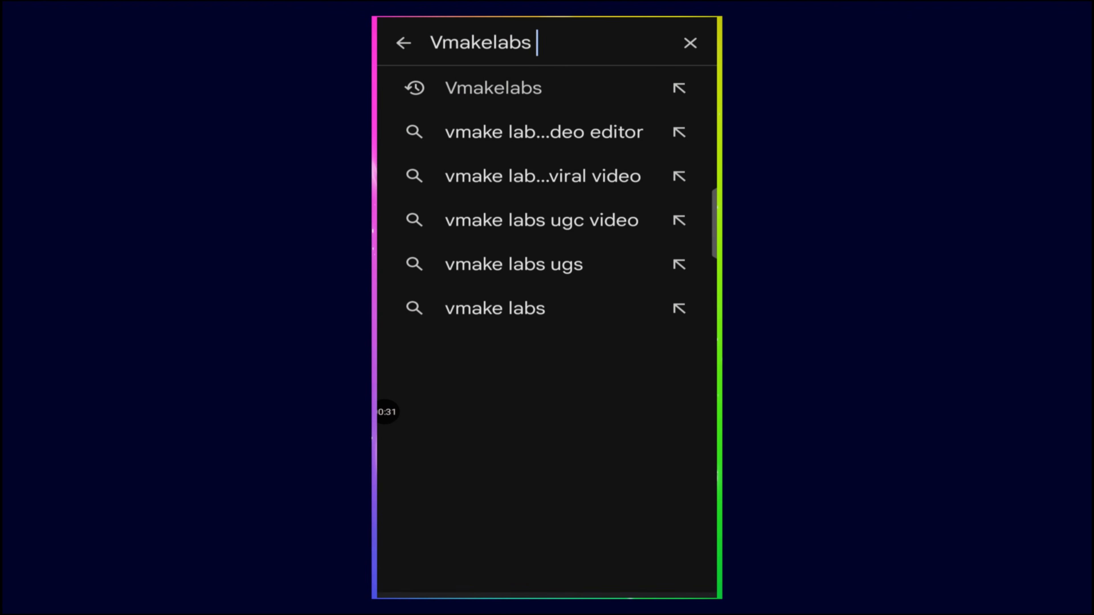
pyautogui.press('Return')
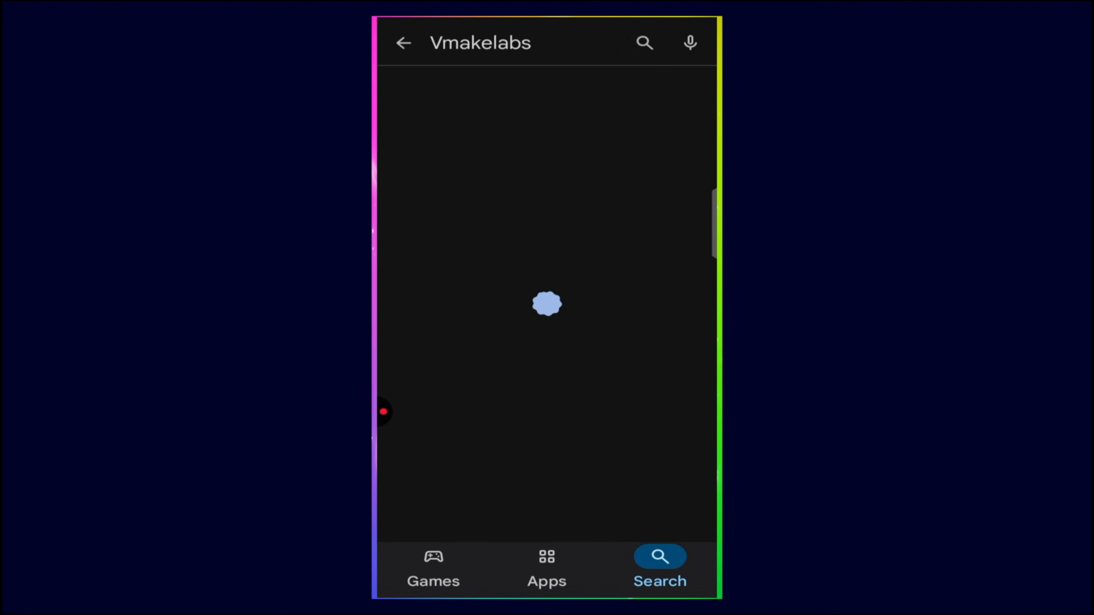
# Annotate the Vmake Labs store listing with arrows pointing at its rating, its download count and the Install option.
pyautogui.click(384, 412)
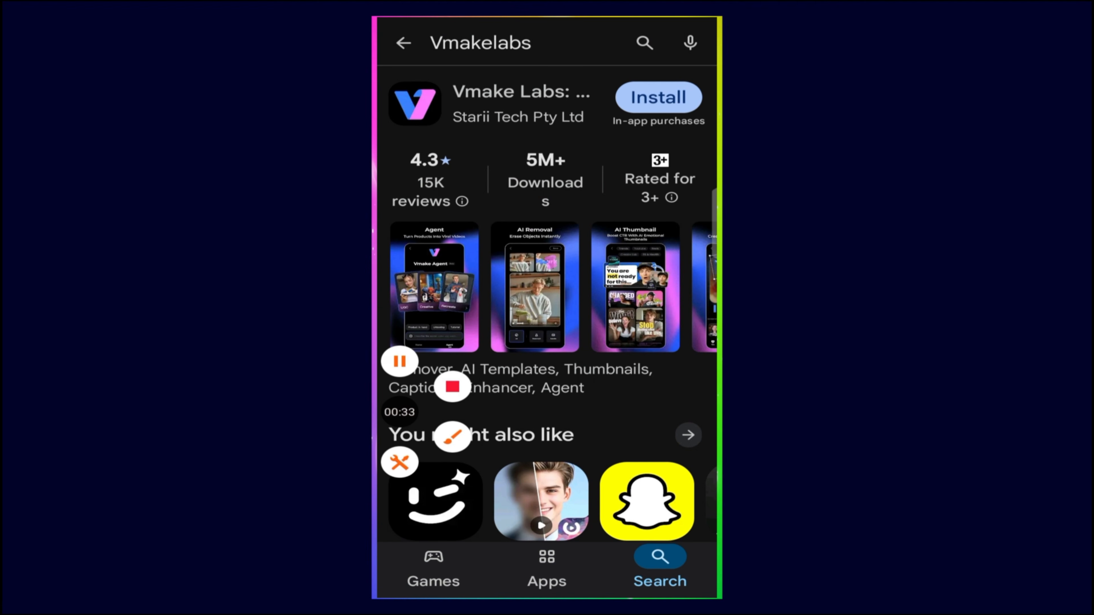
pyautogui.click(452, 437)
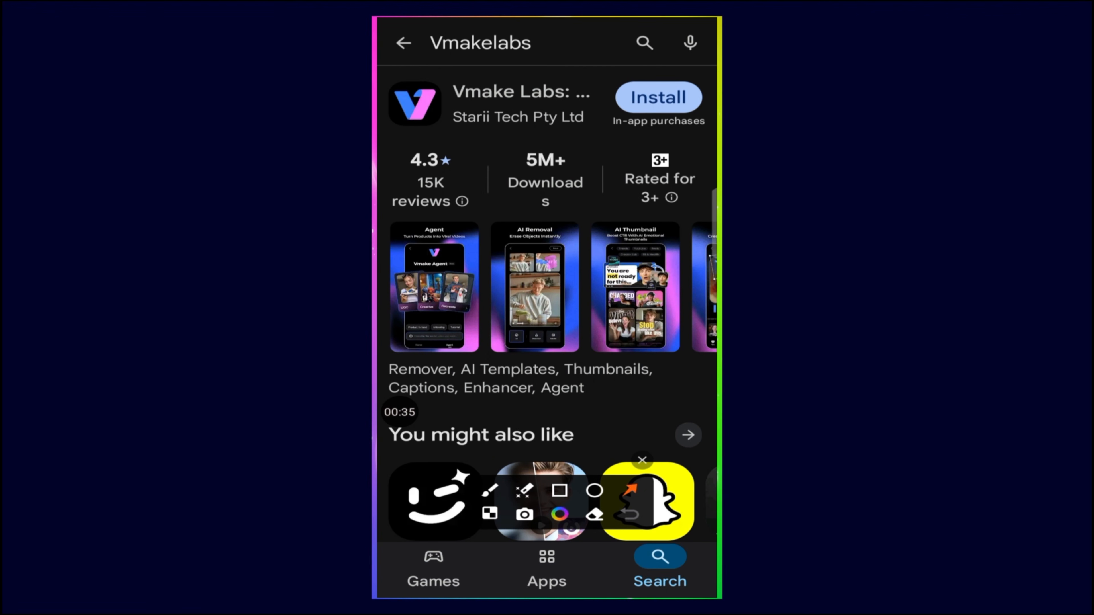
pyautogui.moveTo(536, 288); pyautogui.dragTo(461, 180)
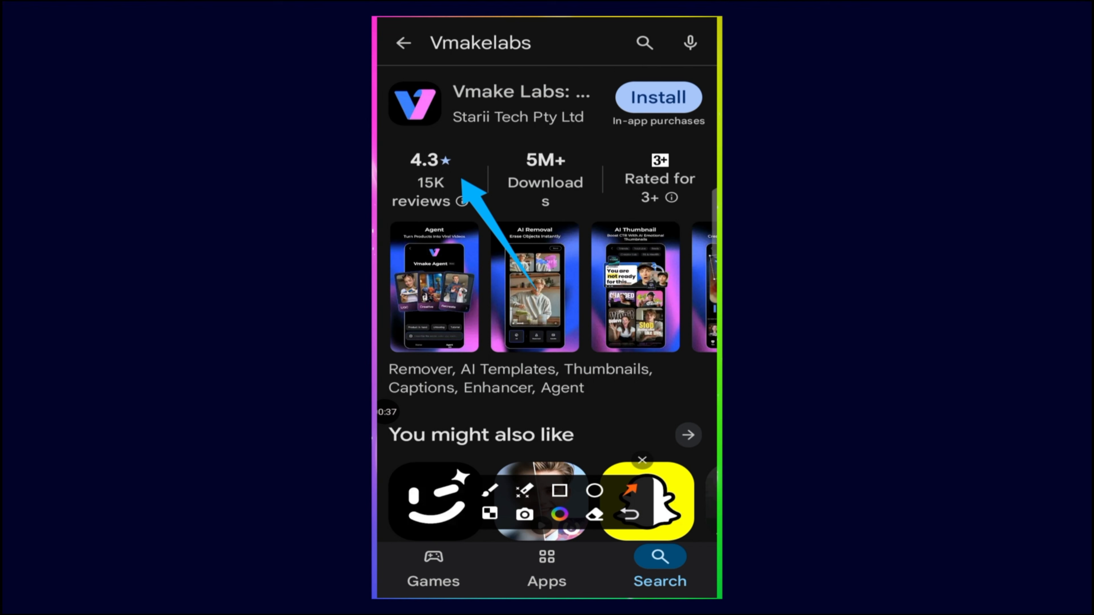
pyautogui.moveTo(629, 284); pyautogui.dragTo(560, 194)
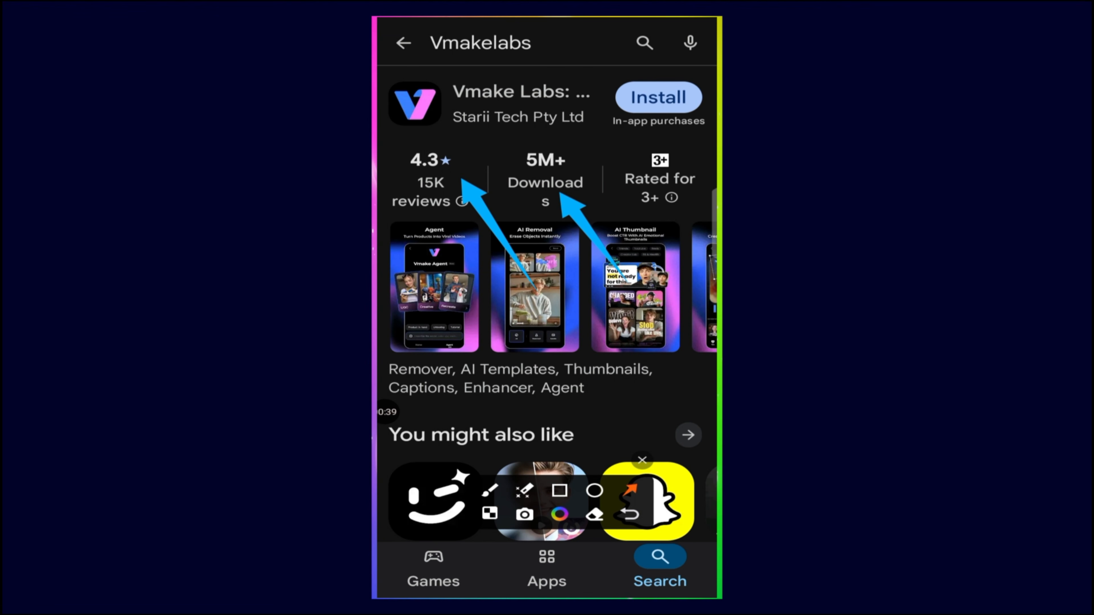
pyautogui.moveTo(530, 155); pyautogui.dragTo(609, 103)
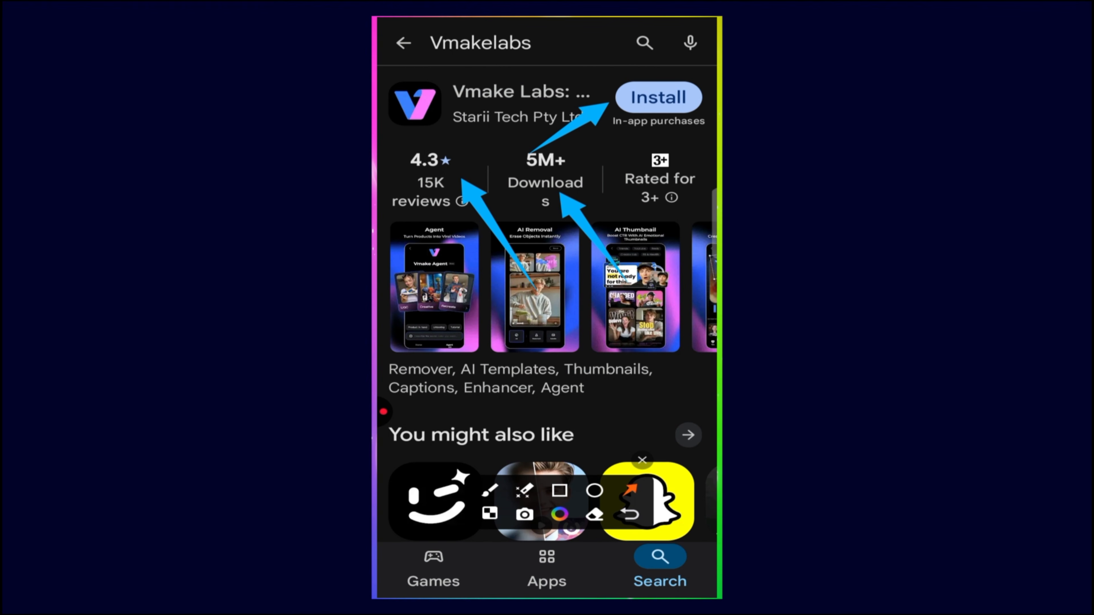
# Install the Vmake Labs app and mark its Open option with four arrows.
pyautogui.click(659, 97)
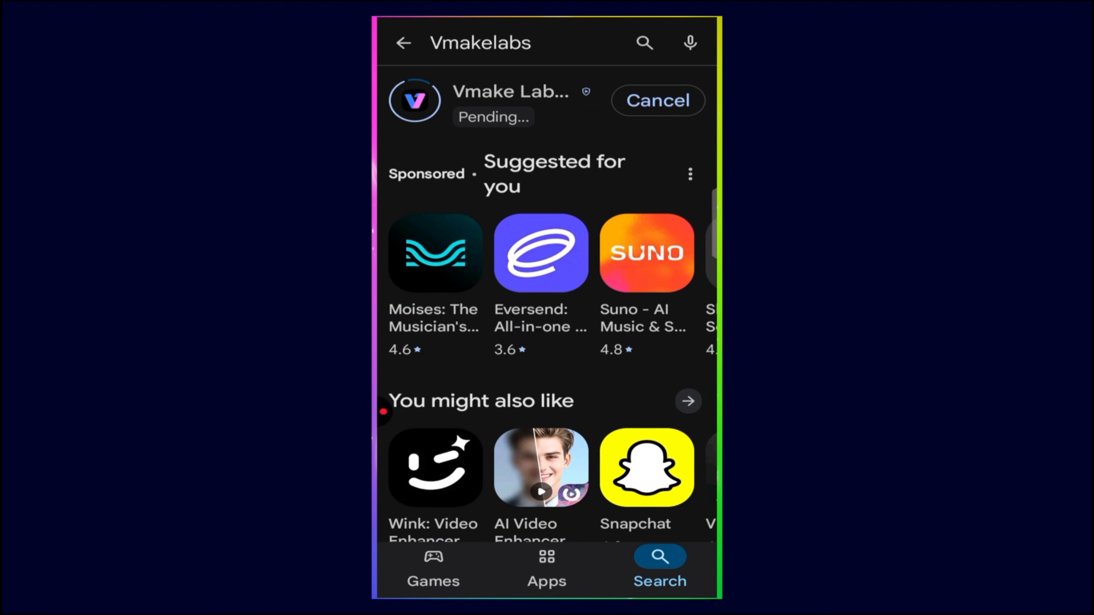
pyautogui.moveTo(581, 378); pyautogui.dragTo(493, 303)
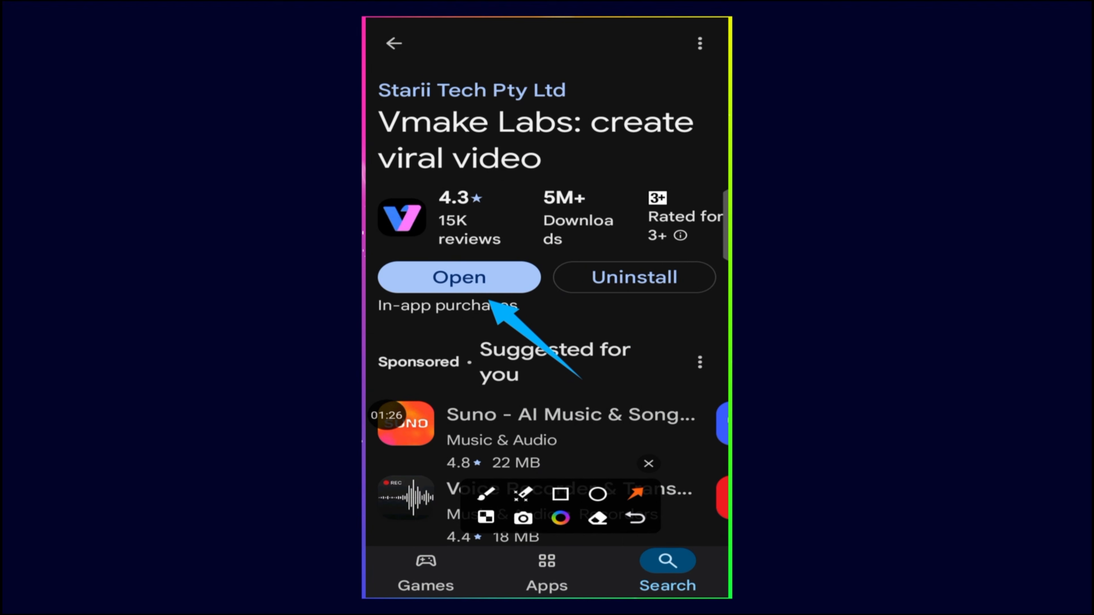
pyautogui.moveTo(570, 206); pyautogui.dragTo(506, 263)
pyautogui.moveTo(409, 213); pyautogui.dragTo(438, 261)
pyautogui.moveTo(414, 351); pyautogui.dragTo(443, 299)
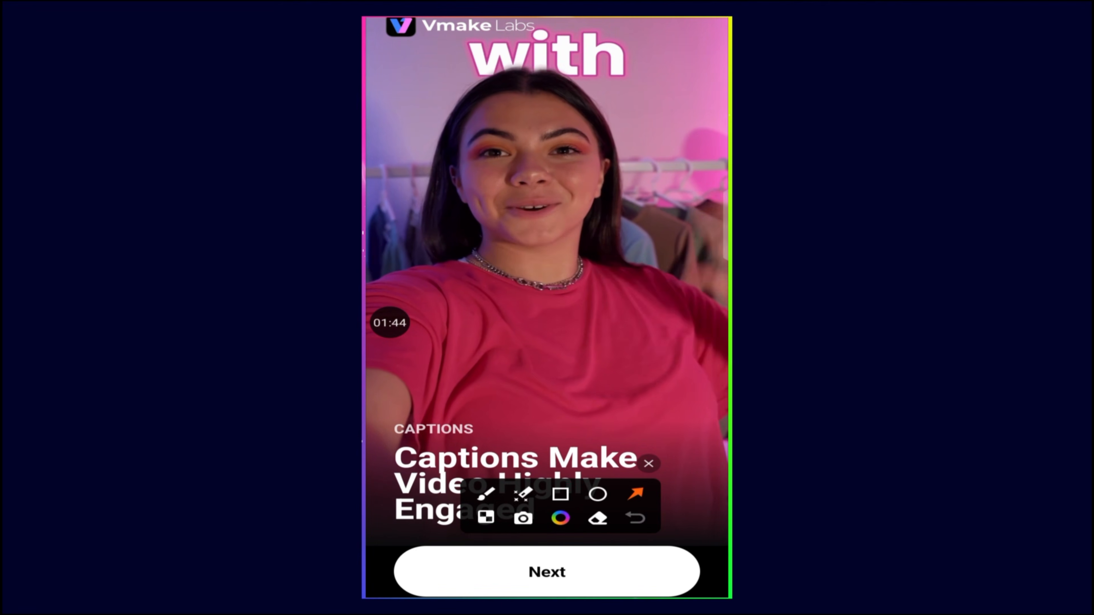
# Go through the Vmake Labs welcome screens, agreeing to the Terms of Service and Privacy Policy and allowing notifications.
pyautogui.moveTo(551, 500); pyautogui.dragTo(594, 316)
pyautogui.moveTo(671, 418); pyautogui.dragTo(620, 529)
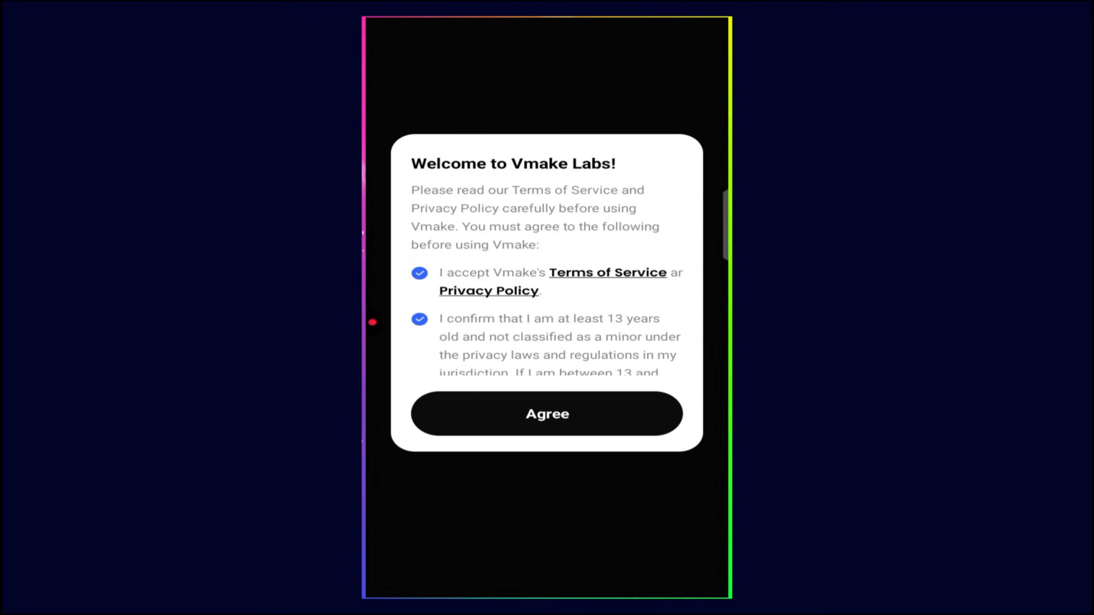
pyautogui.scroll(-3, 547, 279)
pyautogui.click(547, 413)
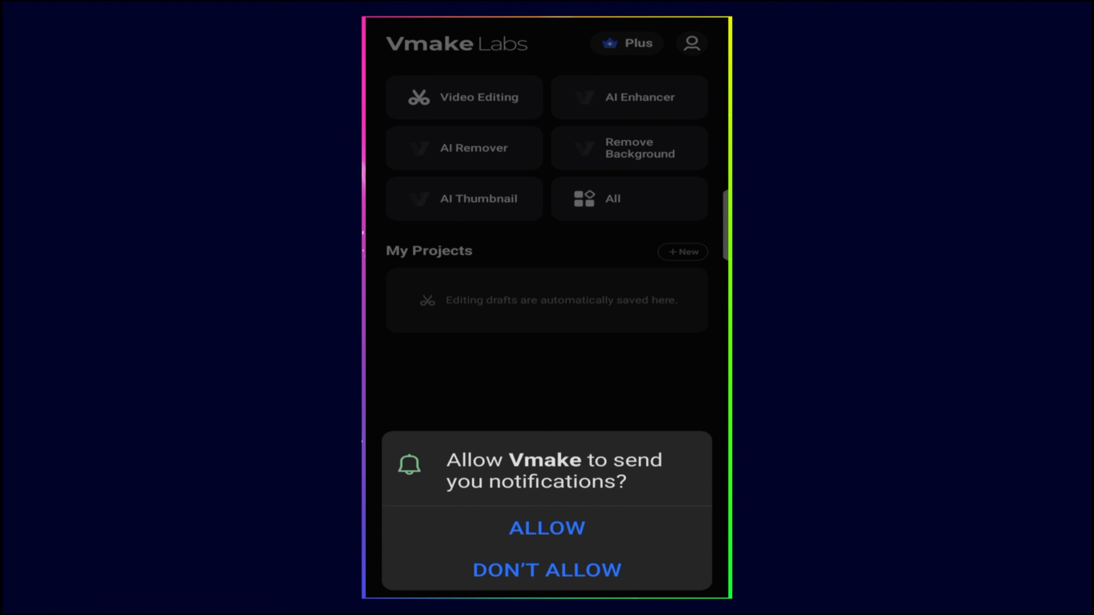
pyautogui.click(547, 528)
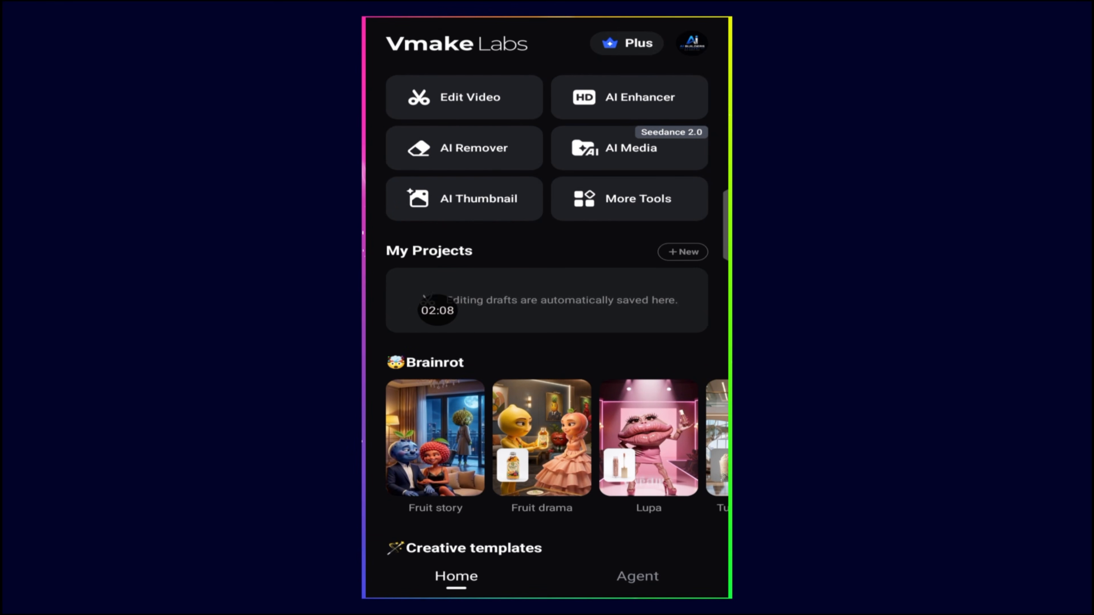
# Draw arrows pointing at Edit Video, AI Remover, AI Thumbnail, More Tools, AI Media and AI Enhancer on the home screen.
pyautogui.click(390, 313)
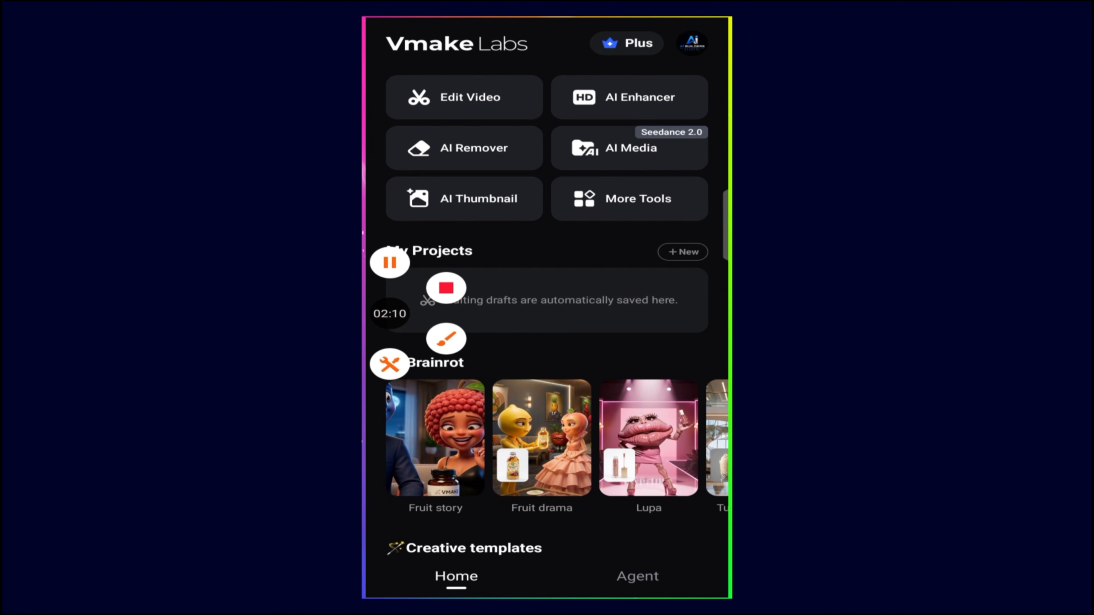
pyautogui.click(446, 338)
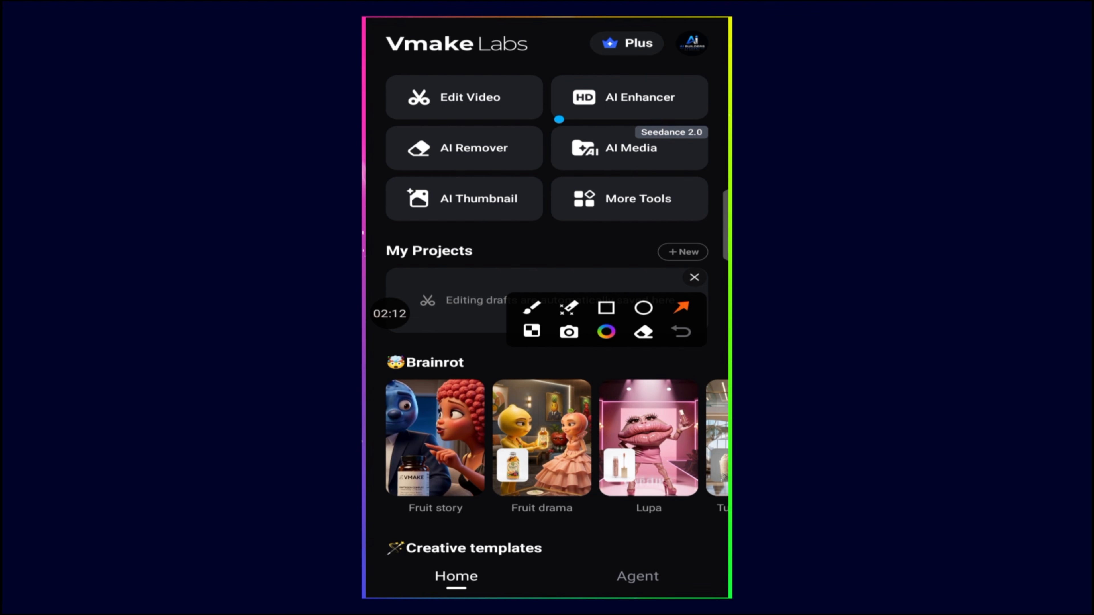
pyautogui.moveTo(559, 119); pyautogui.dragTo(490, 101)
pyautogui.moveTo(526, 172); pyautogui.dragTo(494, 151)
pyautogui.moveTo(539, 228); pyautogui.dragTo(489, 207)
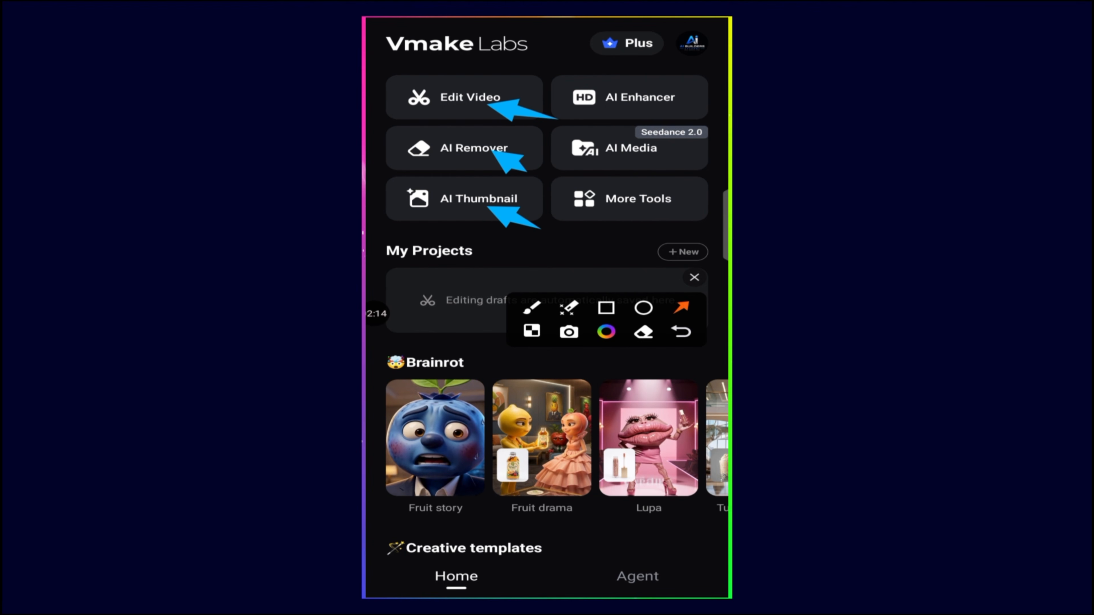
pyautogui.moveTo(611, 241); pyautogui.dragTo(610, 207)
pyautogui.moveTo(683, 167); pyautogui.dragTo(648, 151)
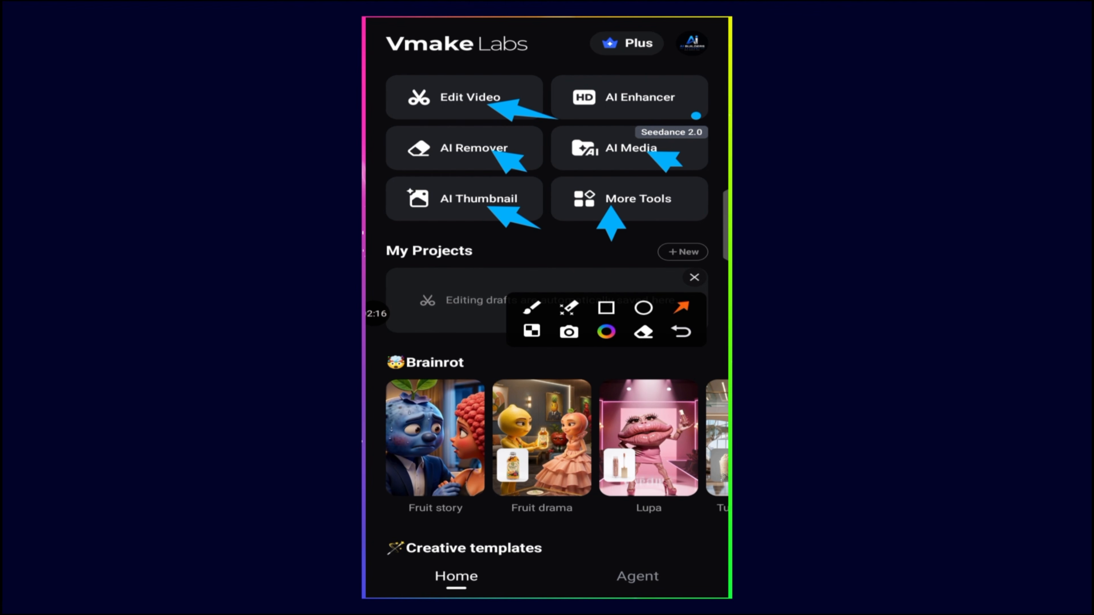
pyautogui.moveTo(696, 115); pyautogui.dragTo(678, 117)
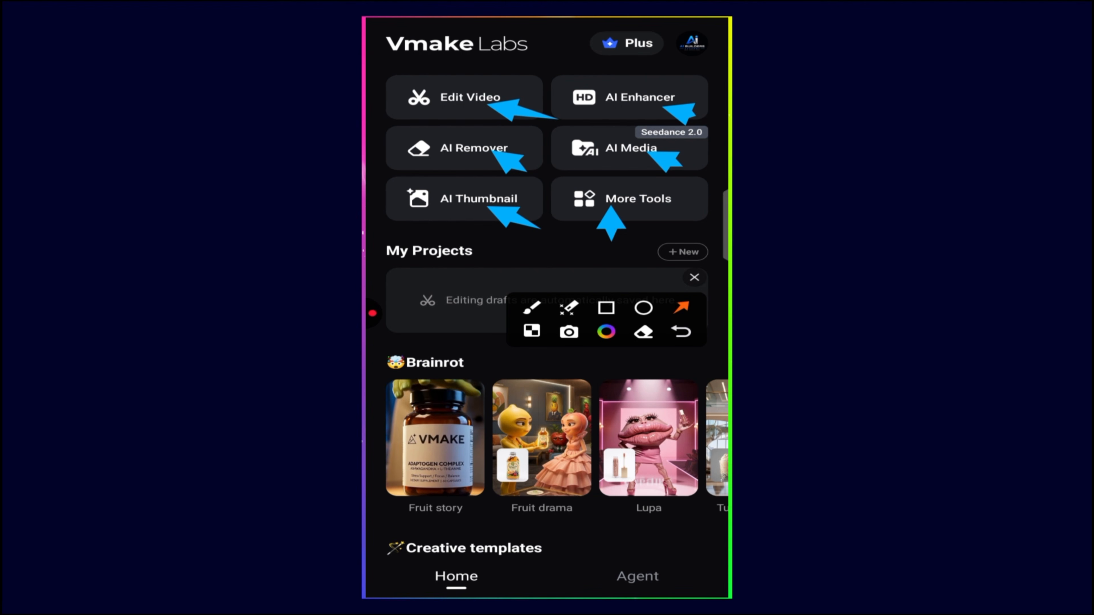
# Undo all six arrows drawn over the home screen tools.
pyautogui.click(682, 332)
pyautogui.click(681, 332)
pyautogui.click(681, 332)
pyautogui.click(682, 332)
pyautogui.click(681, 332)
pyautogui.click(682, 332)
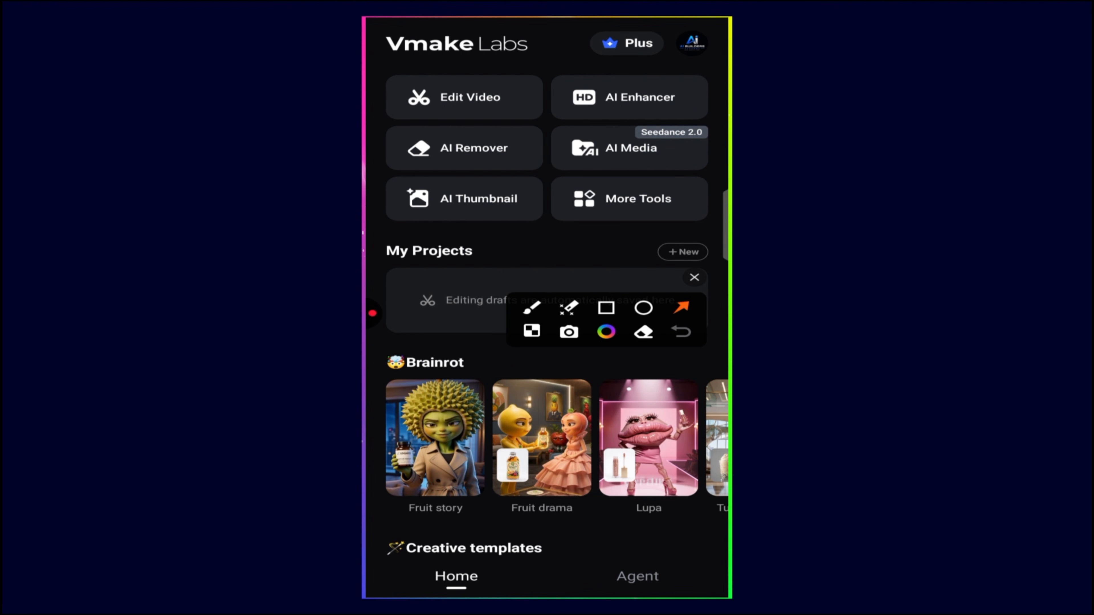
# Draw four arrows around the AI Enhancer tool on the home screen, pointing at it from above and below.
pyautogui.moveTo(523, 122); pyautogui.dragTo(571, 113)
pyautogui.moveTo(528, 25); pyautogui.dragTo(585, 73)
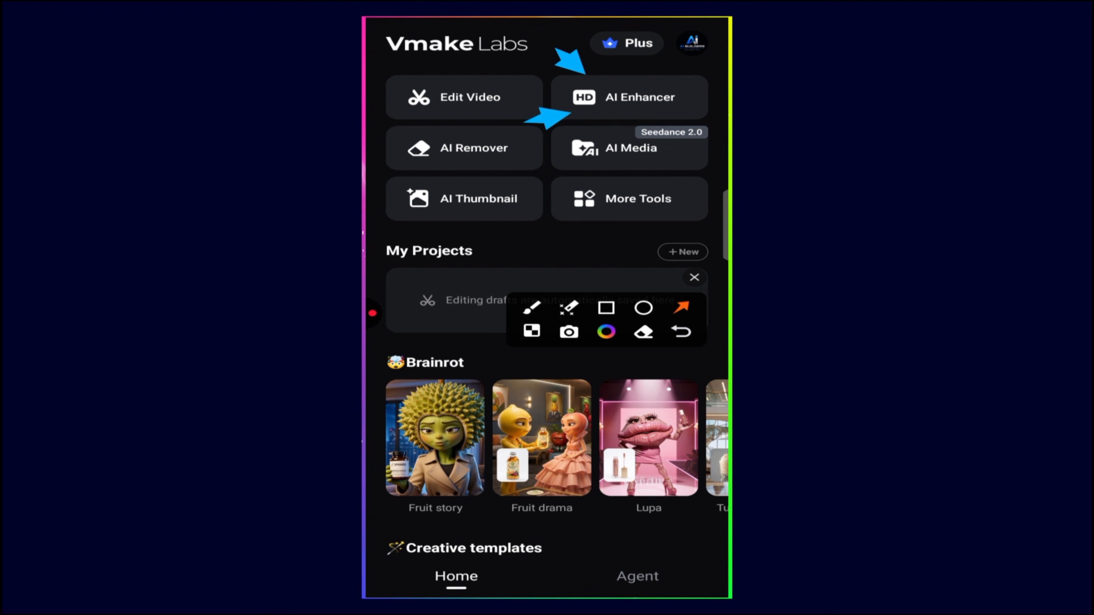
pyautogui.moveTo(592, 135); pyautogui.dragTo(640, 111)
pyautogui.moveTo(684, 62); pyautogui.dragTo(649, 81)
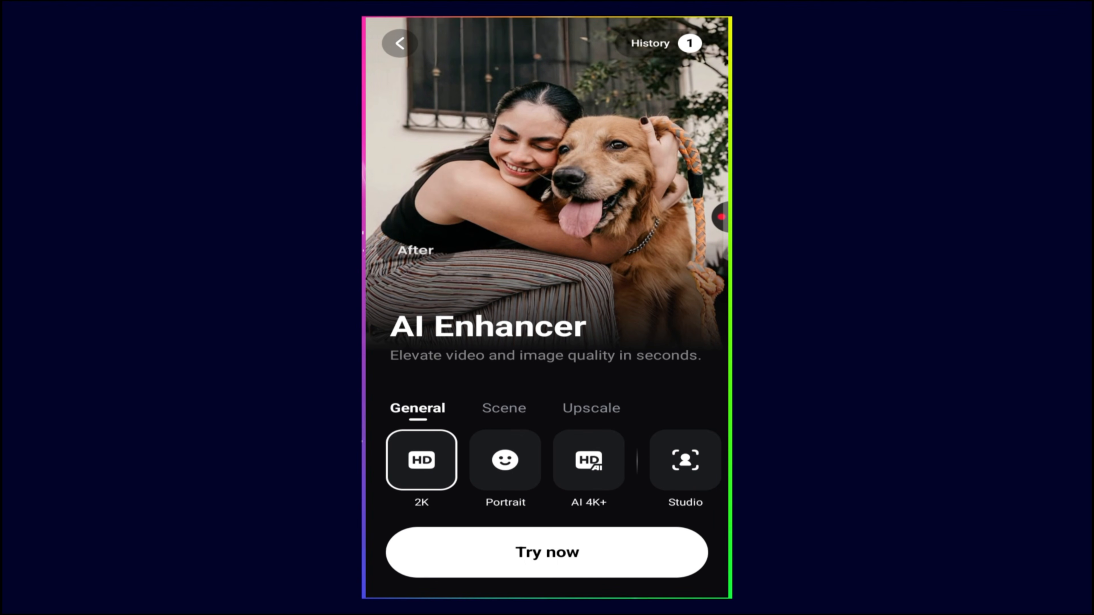
# Look through the available enhancement modes in AI Enhancer, including the portrait, photo, product, game and upscale options.
pyautogui.hscroll(5, 547, 460)
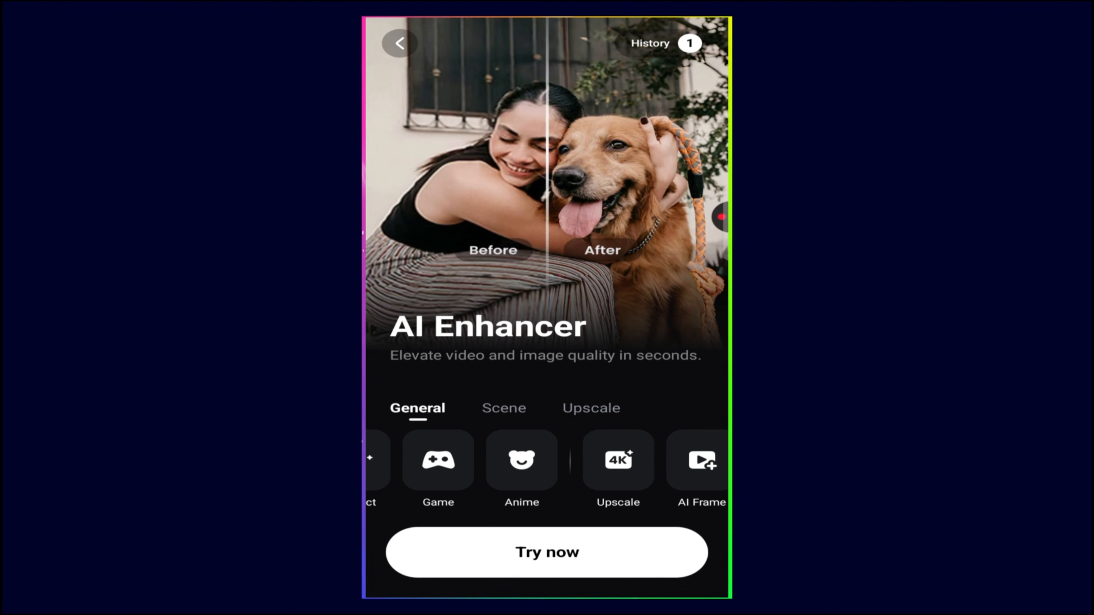
pyautogui.hscroll(-5, 547, 460)
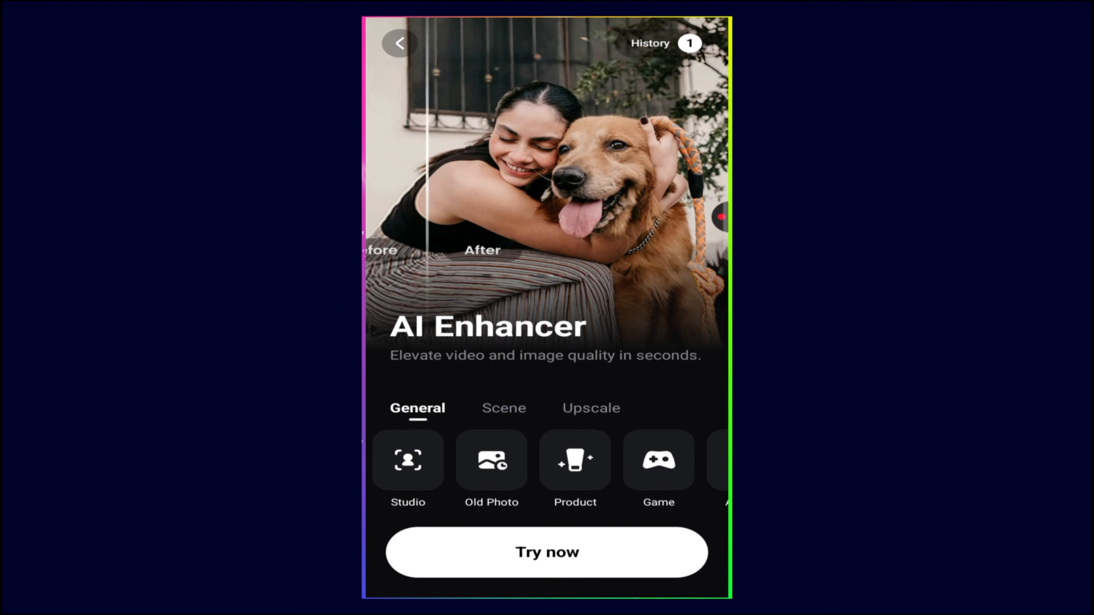
# Choose the Old Photo scene in AI Enhancer and start restoration runs on photos from the phone's albums.
pyautogui.click(491, 460)
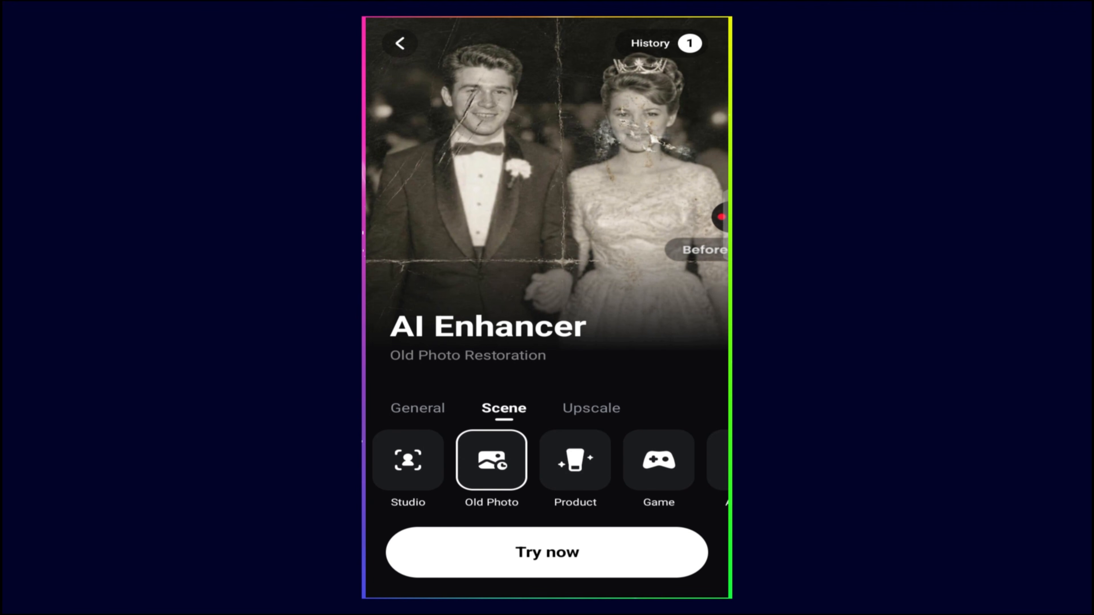
pyautogui.click(547, 552)
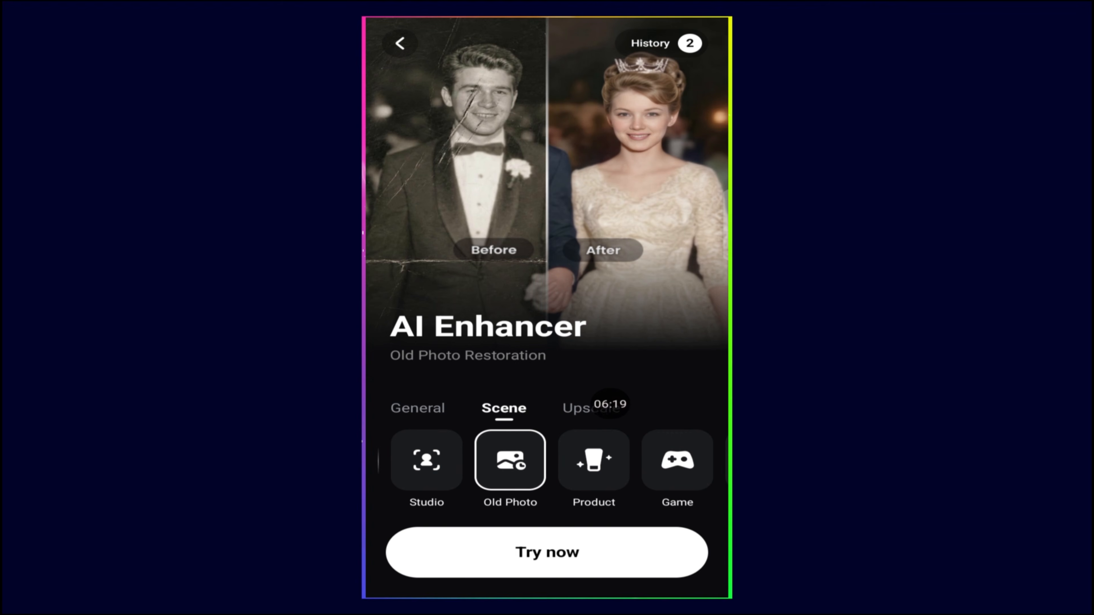
pyautogui.click(547, 552)
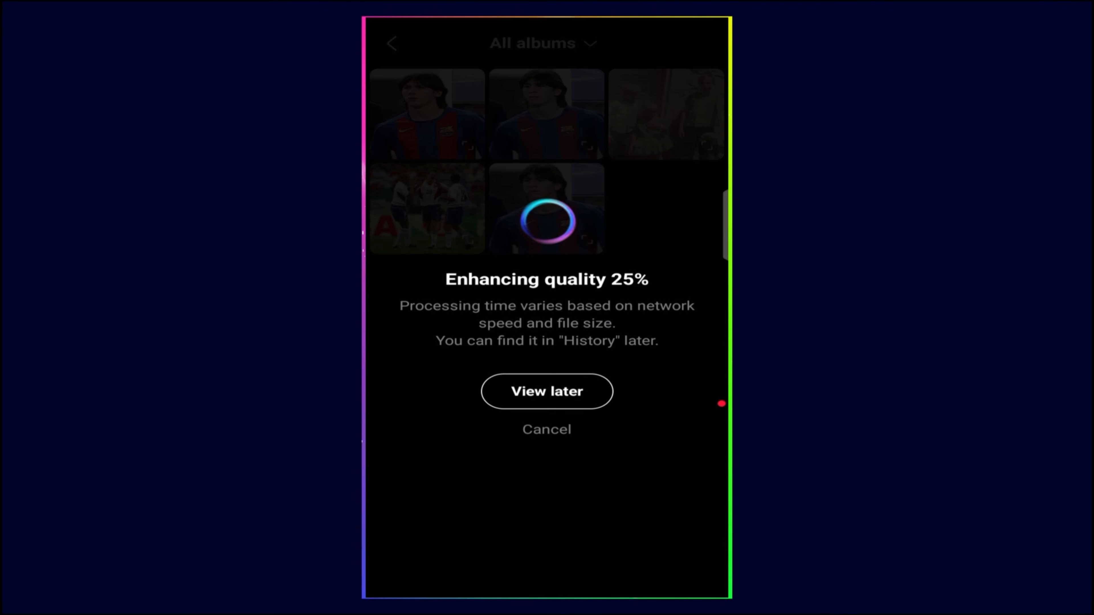
pyautogui.click(721, 404)
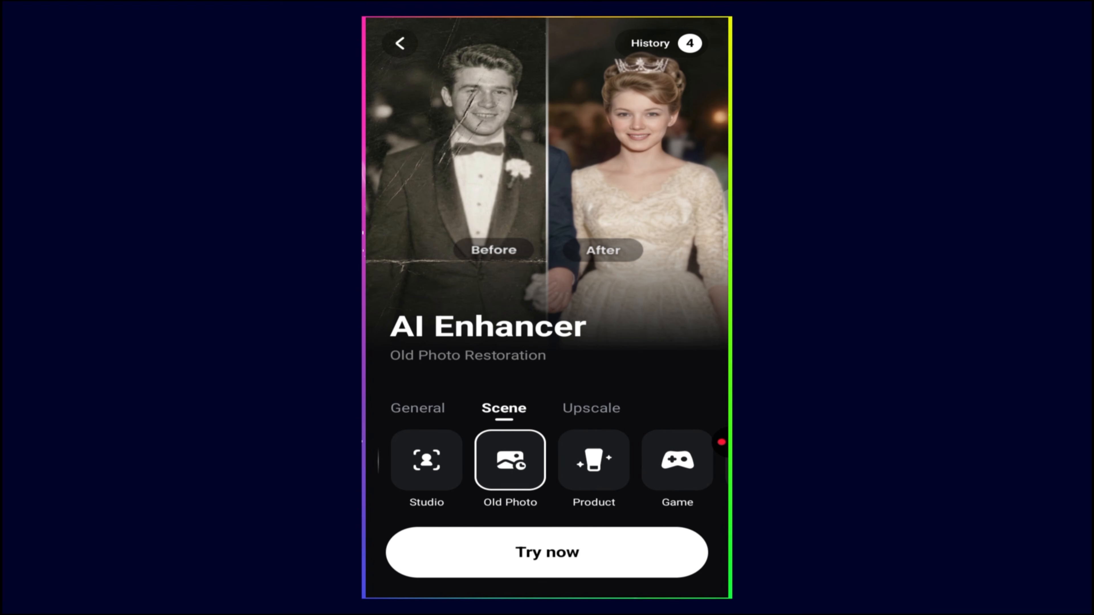
pyautogui.click(547, 553)
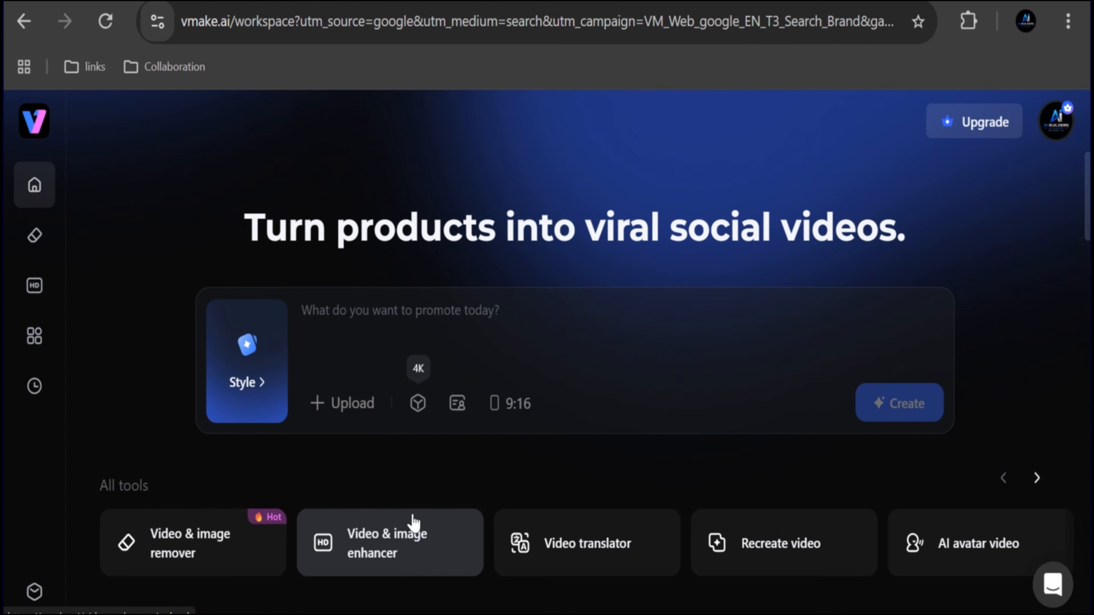
# On the Vmake Labs website, open the video and image enhancer and upload the 240p "Me at the zoo" MP4 from Downloads.
pyautogui.click(414, 523)
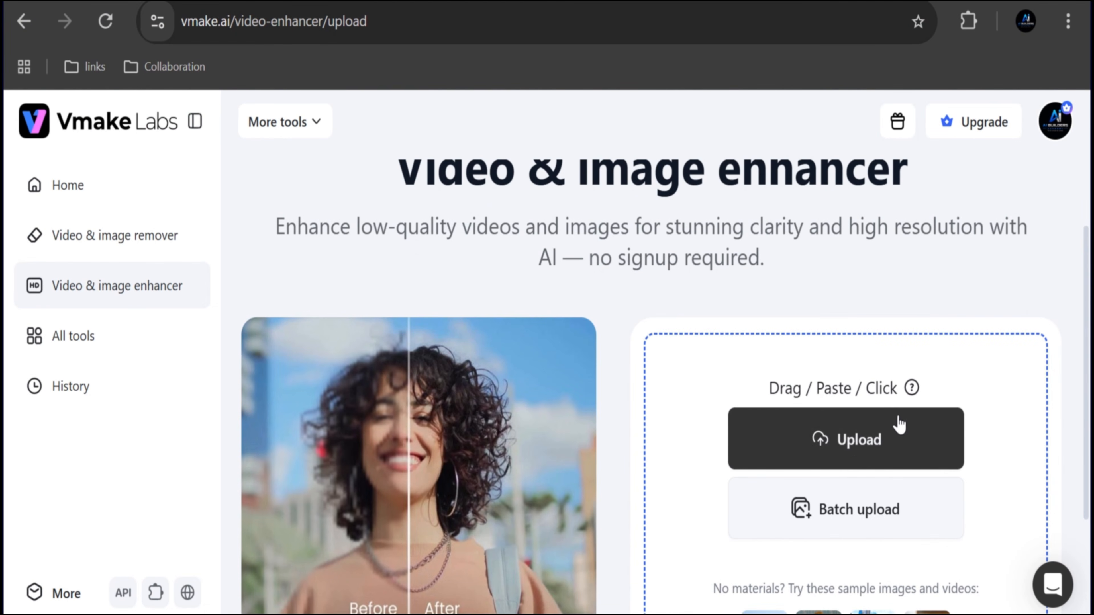
pyautogui.click(859, 440)
pyautogui.click(416, 190)
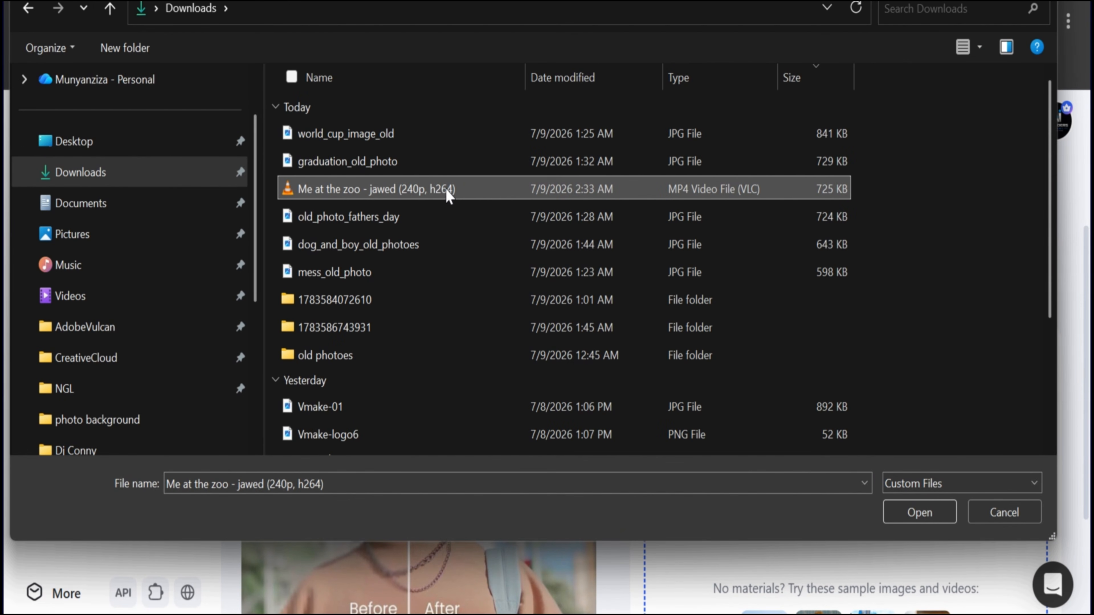
pyautogui.click(914, 519)
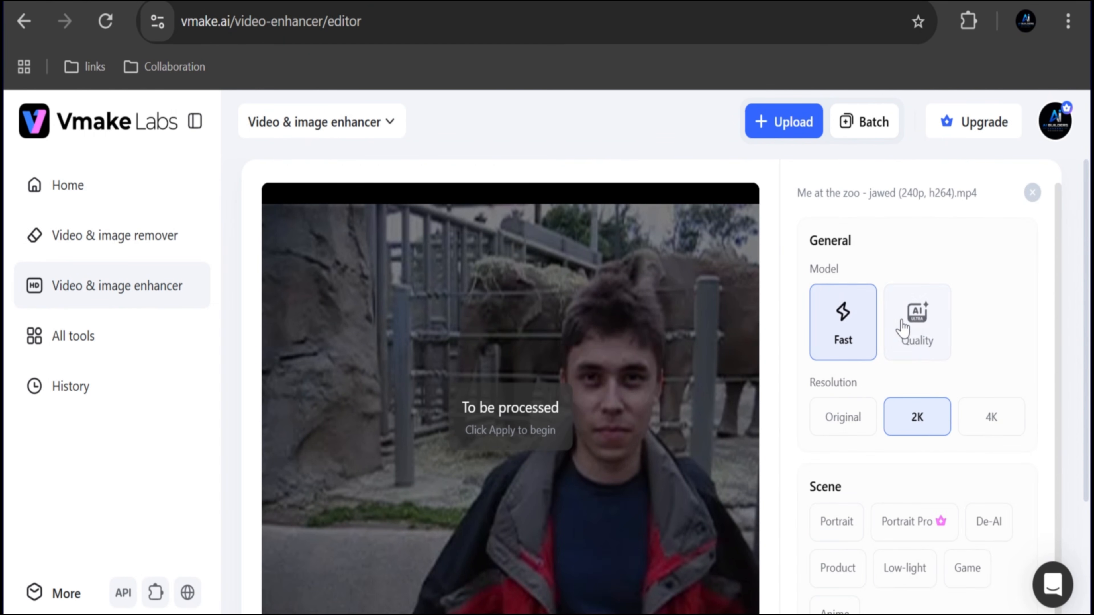
# Enhance the uploaded video with the Quality model at 4K resolution and play back the result.
pyautogui.click(911, 330)
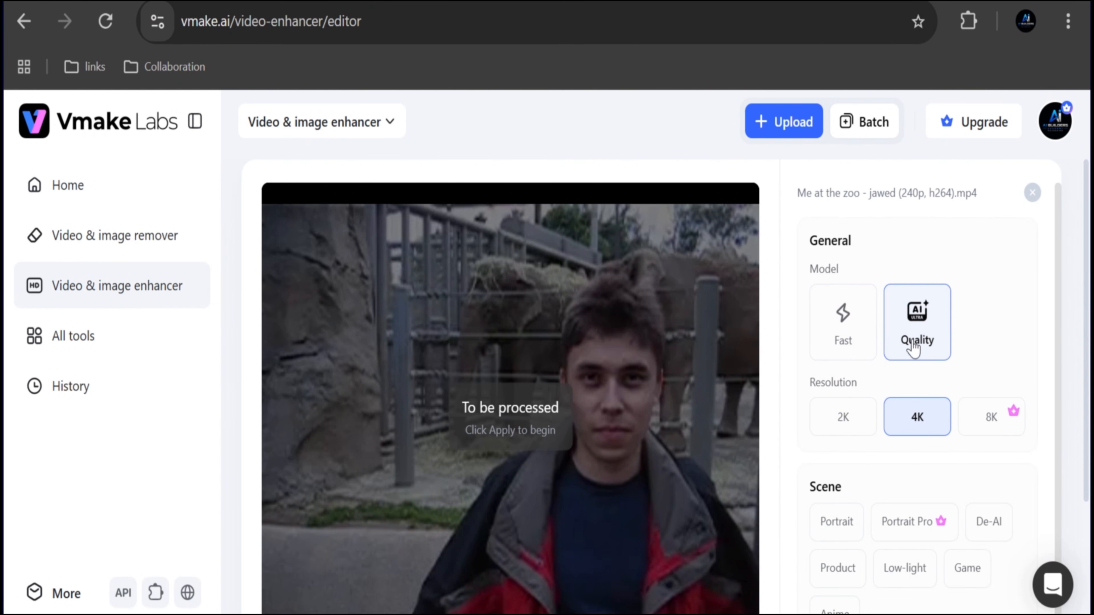
pyautogui.click(993, 429)
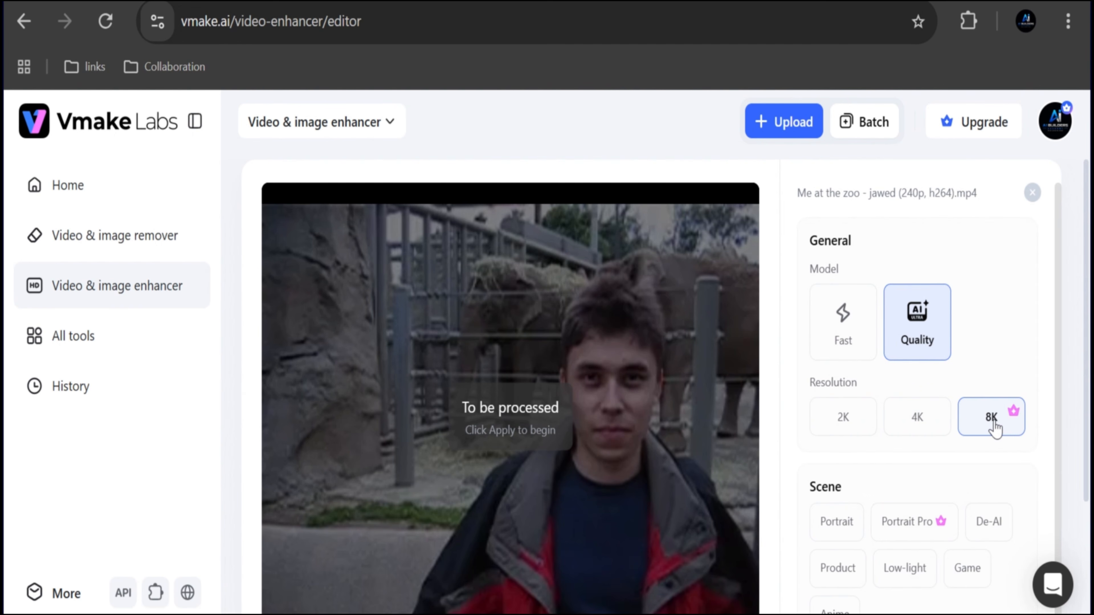
pyautogui.click(929, 420)
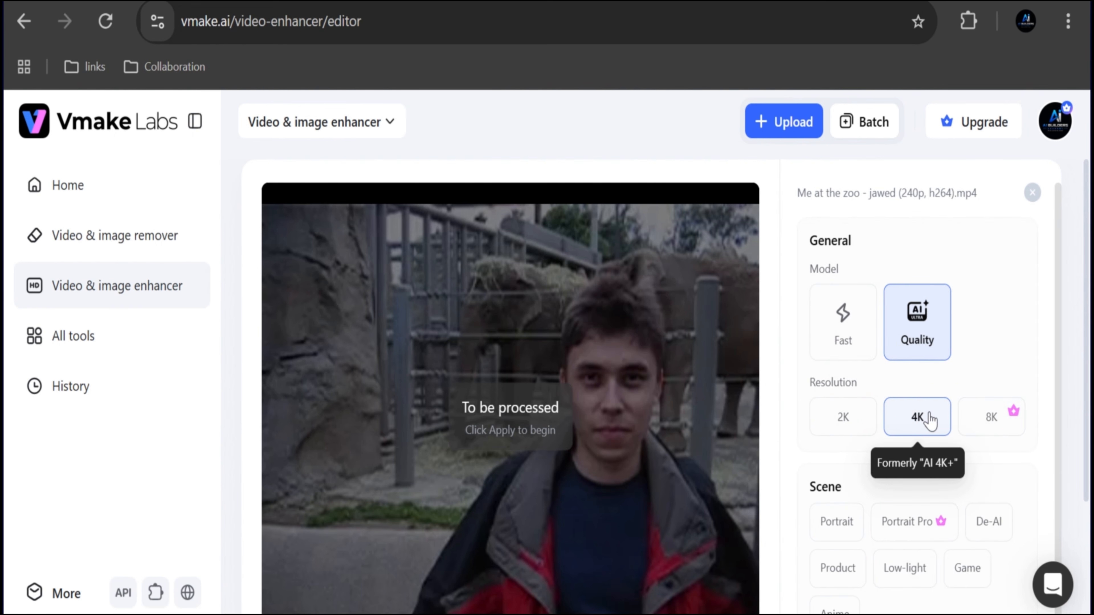
pyautogui.scroll(-4, 918, 517)
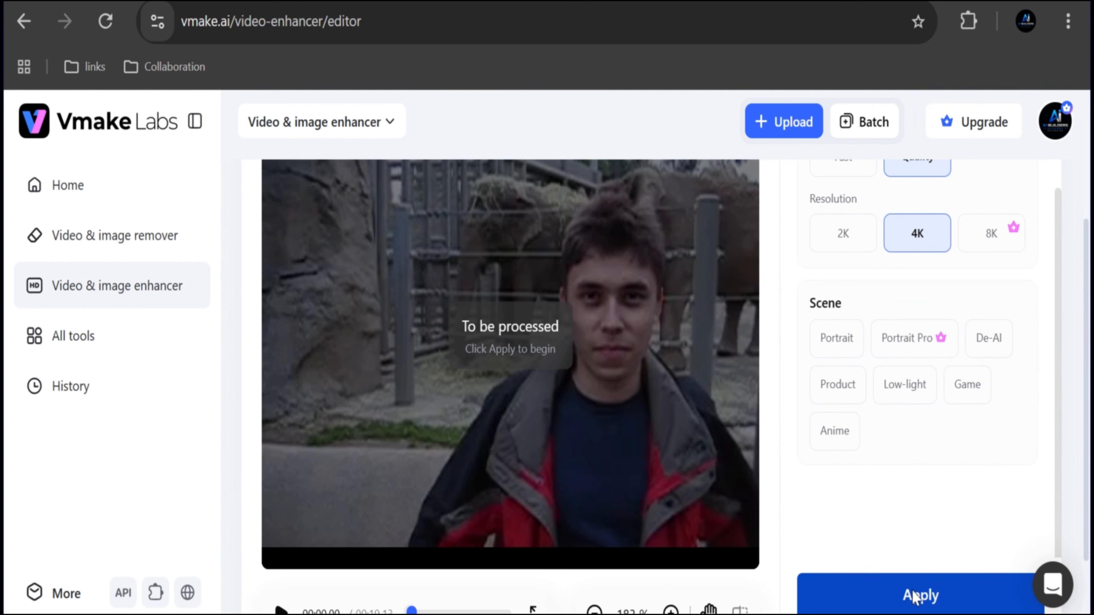
pyautogui.click(916, 598)
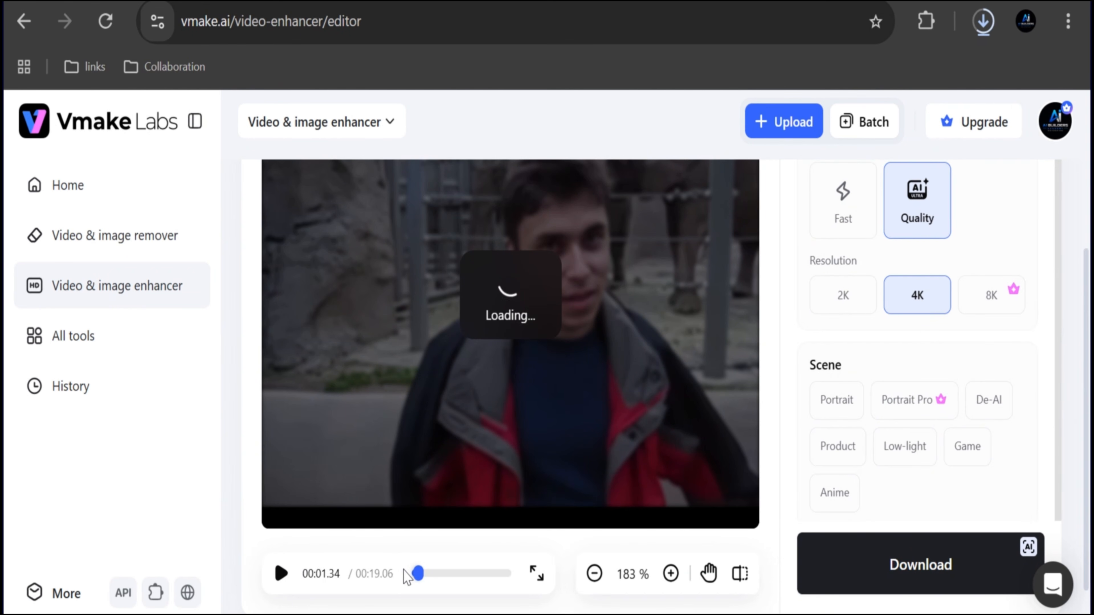
pyautogui.click(280, 574)
pyautogui.click(281, 574)
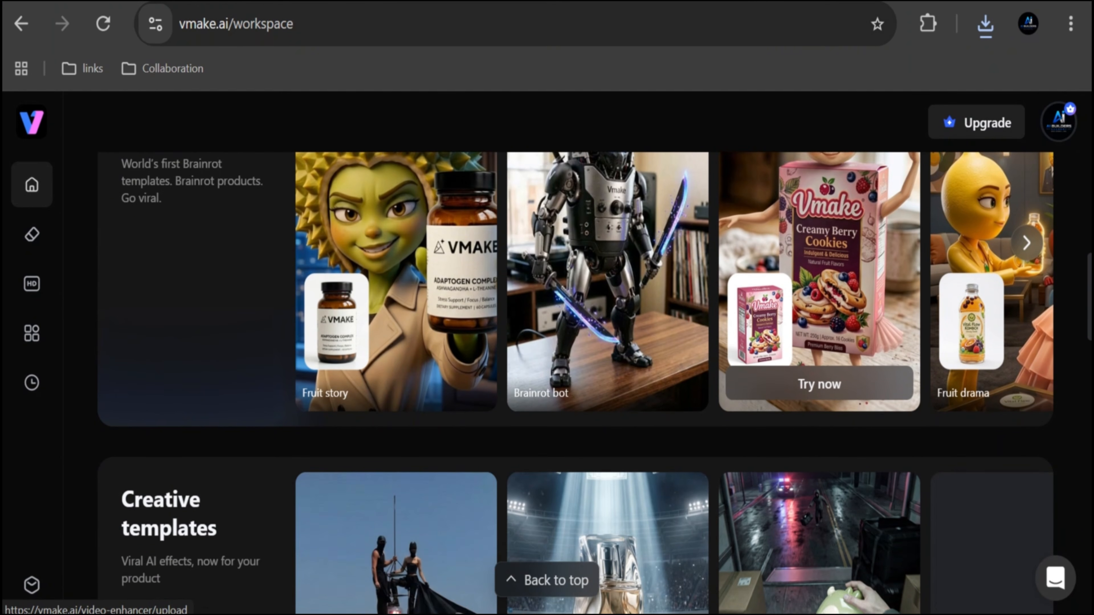
# Look through the workspace's creative, World Cup and AI avatar templates, as well as the row of available tools.
pyautogui.scroll(-4, 576, 383)
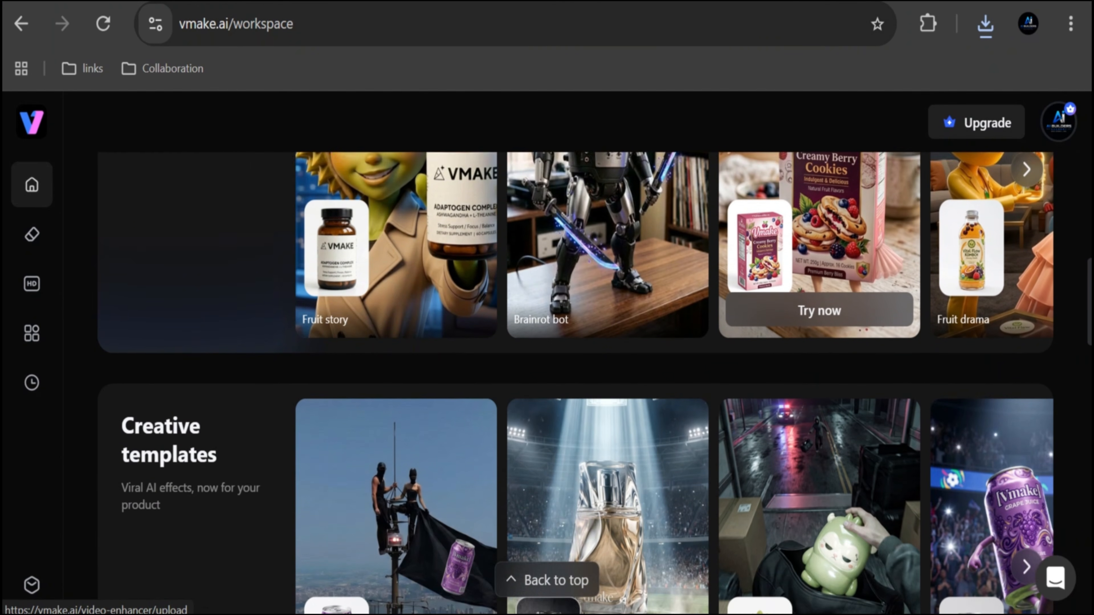
pyautogui.scroll(-6, 819, 431)
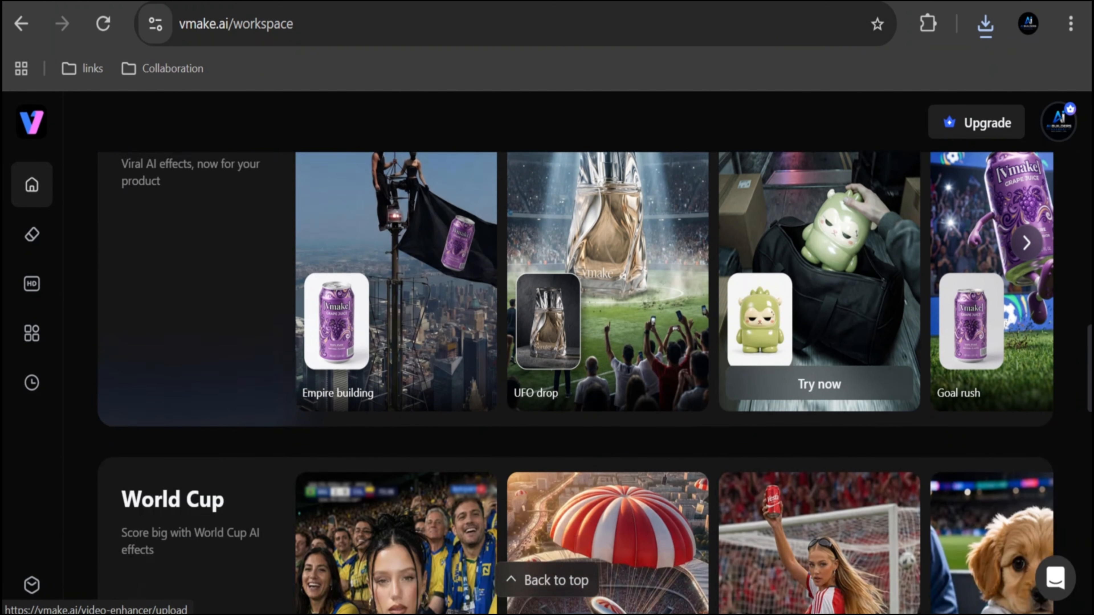
pyautogui.scroll(-5, 819, 215)
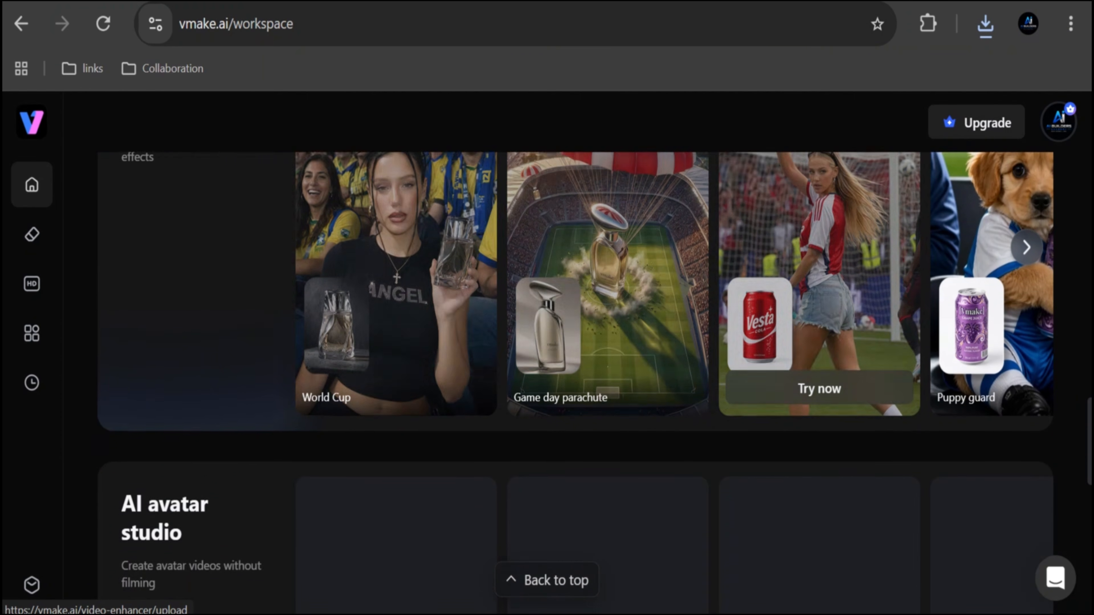
pyautogui.scroll(10, 818, 259)
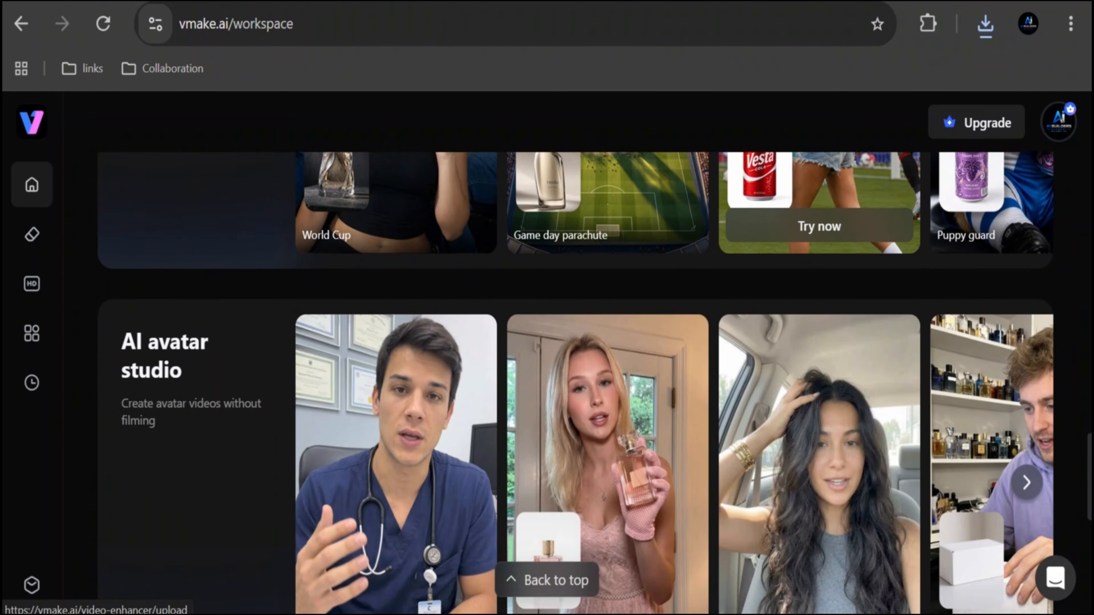
pyautogui.scroll(8, 389, 493)
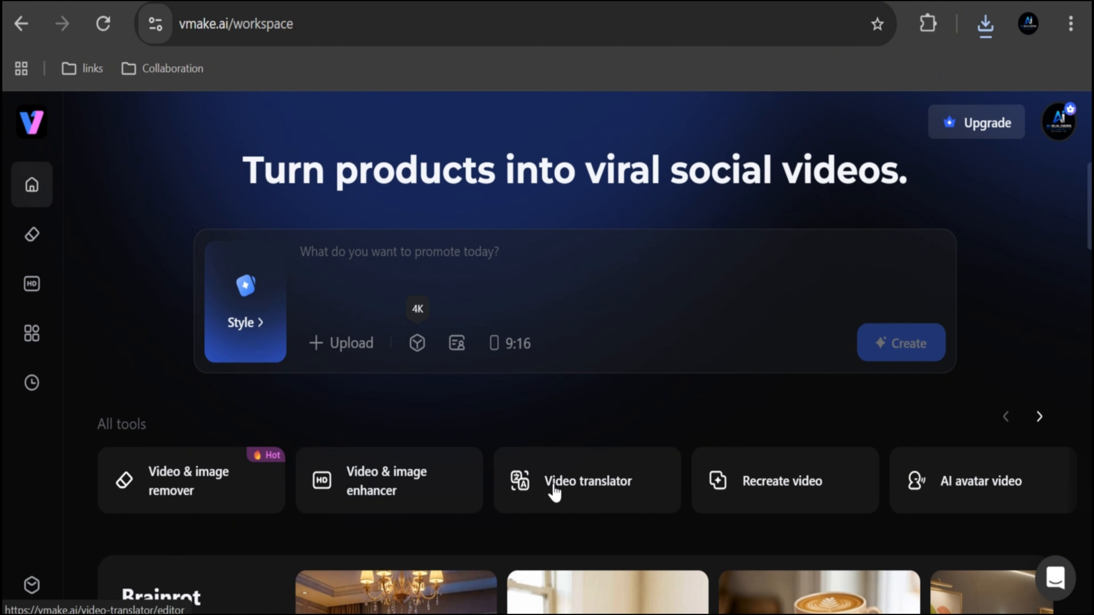
pyautogui.hscroll(10, 597, 492)
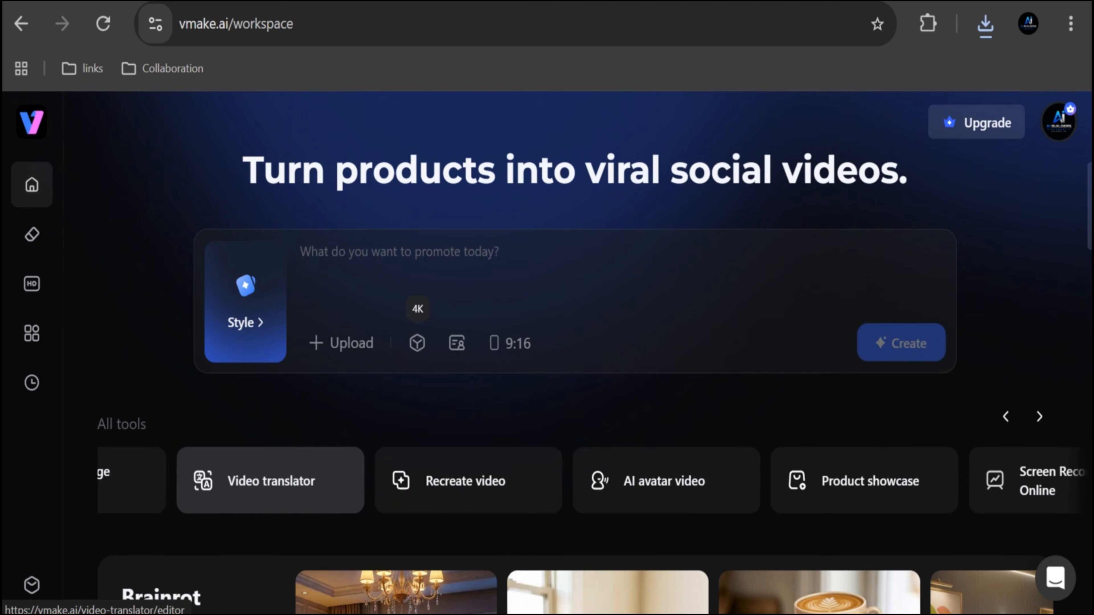